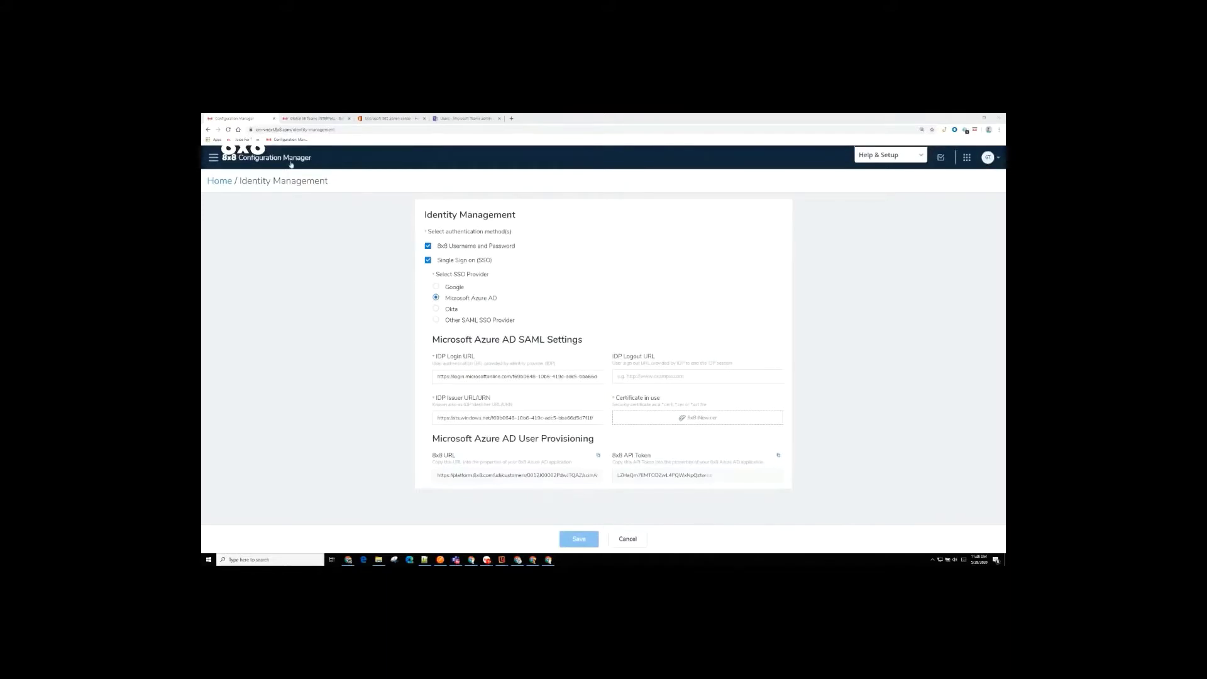
# Leave Identity Management and open the company's license list to review the MS Teams integration license.
pyautogui.click(305, 216)
pyautogui.click(220, 182)
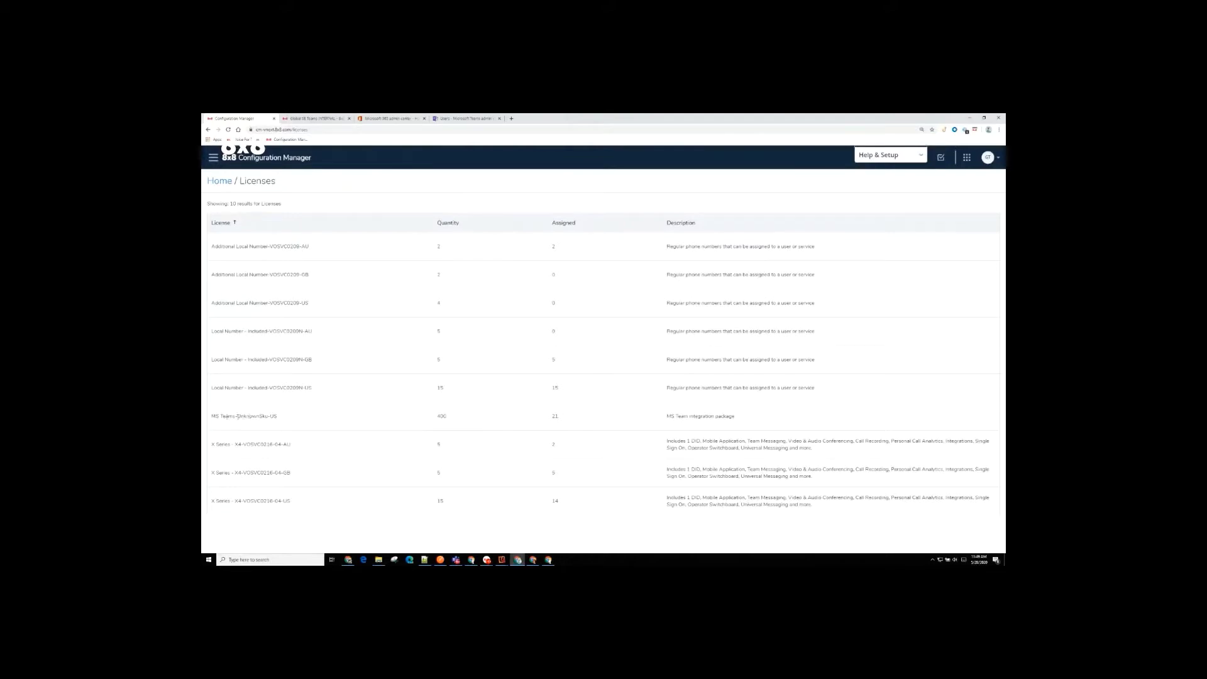
pyautogui.click(238, 416)
# Open a user's record from the user list and review the MS Teams integration setting under Services and permissions.
pyautogui.click(229, 181)
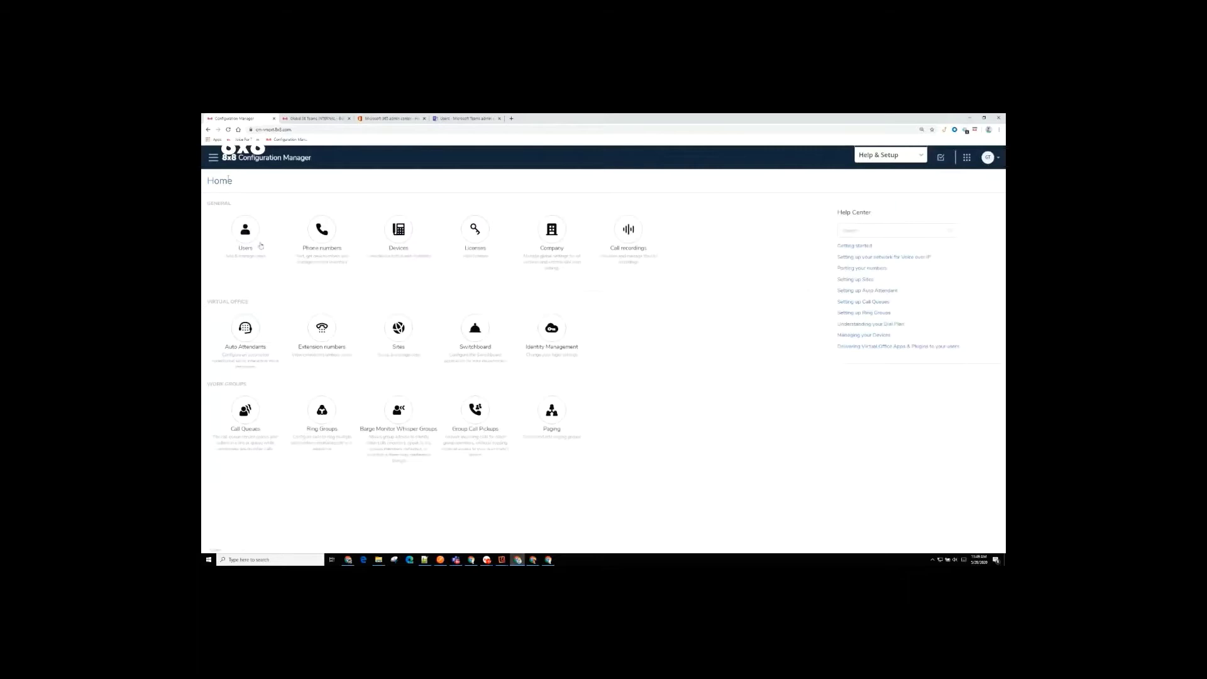
pyautogui.click(251, 238)
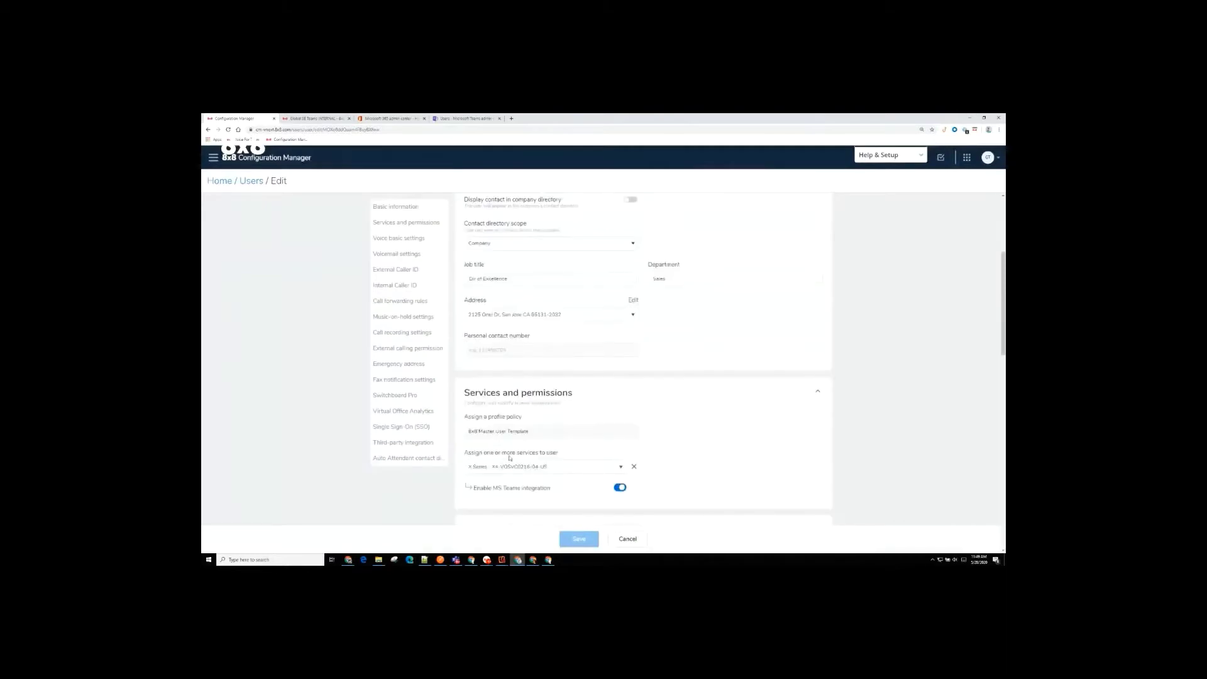
pyautogui.scroll(-1, 623, 500)
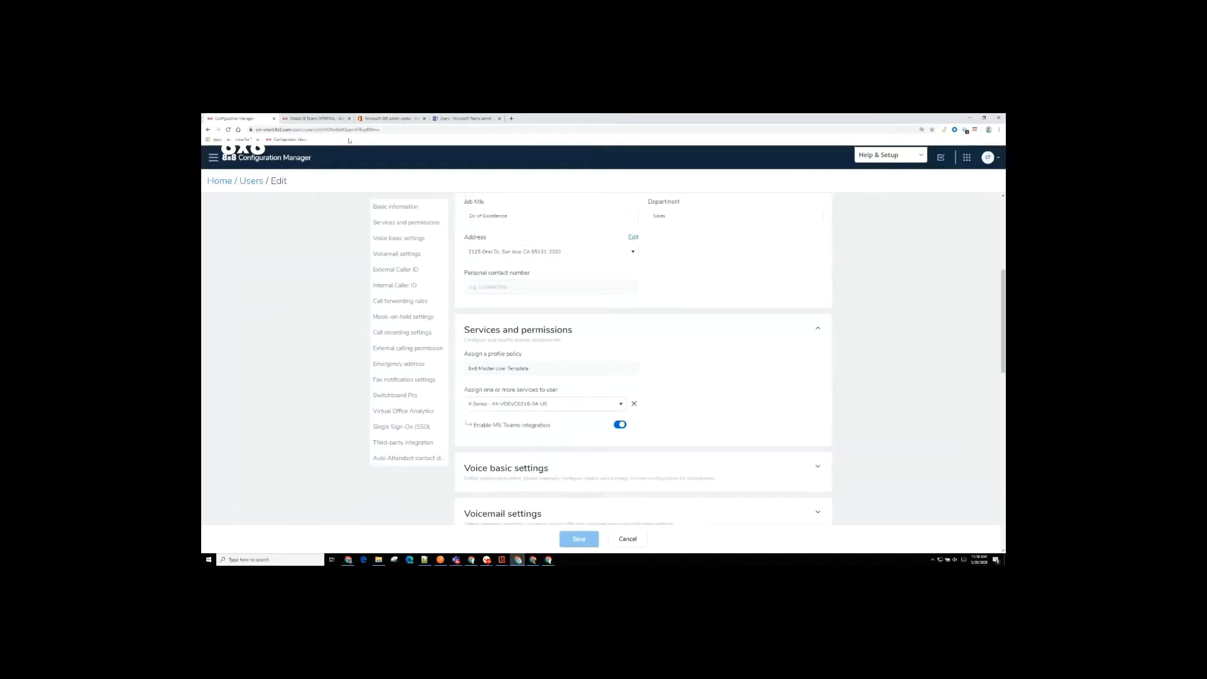
# Switch to the 8x8 Teams admin portal and review the configuration of the Teams service.
pyautogui.click(300, 116)
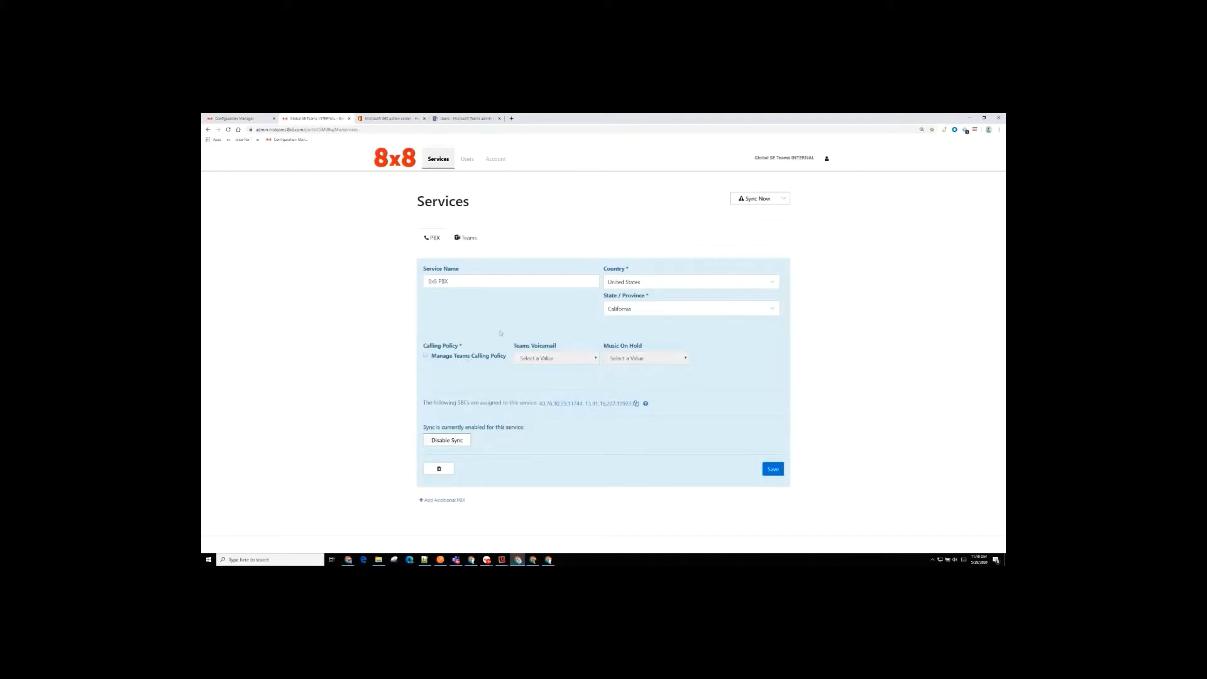
pyautogui.click(469, 239)
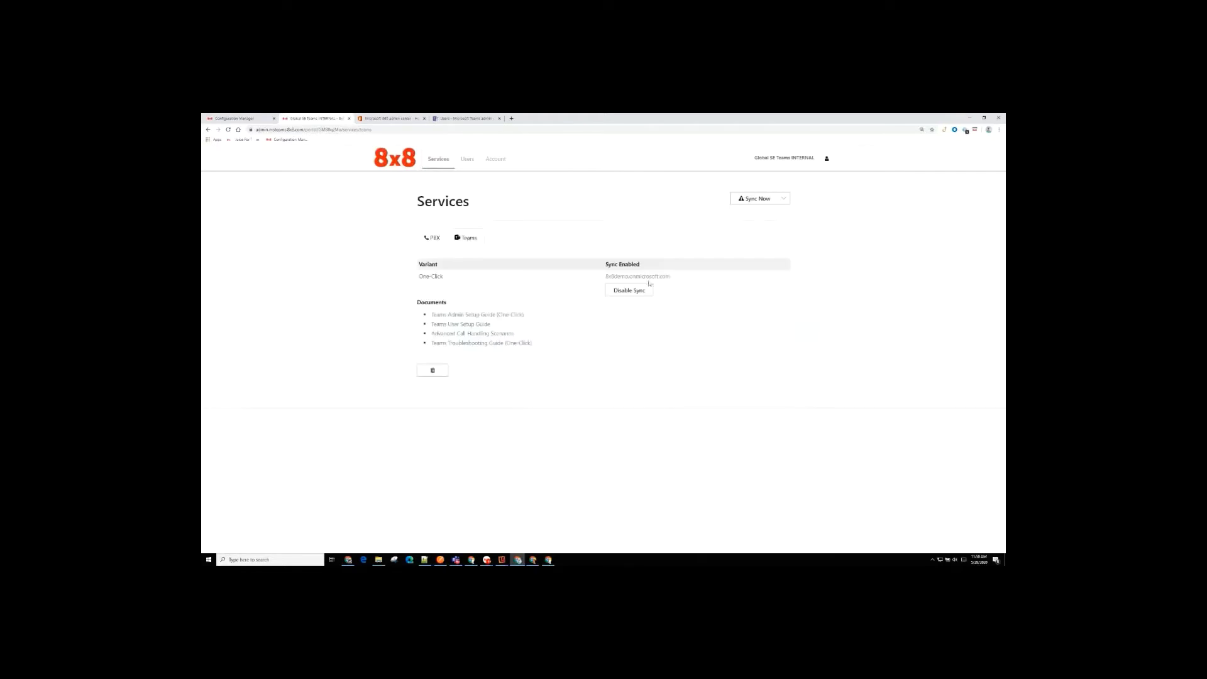
pyautogui.moveTo(642, 276)
# Inspect the first attached user's Teams and PBX details, registration status and recent call log, and collapse the entry.
pyautogui.click(466, 159)
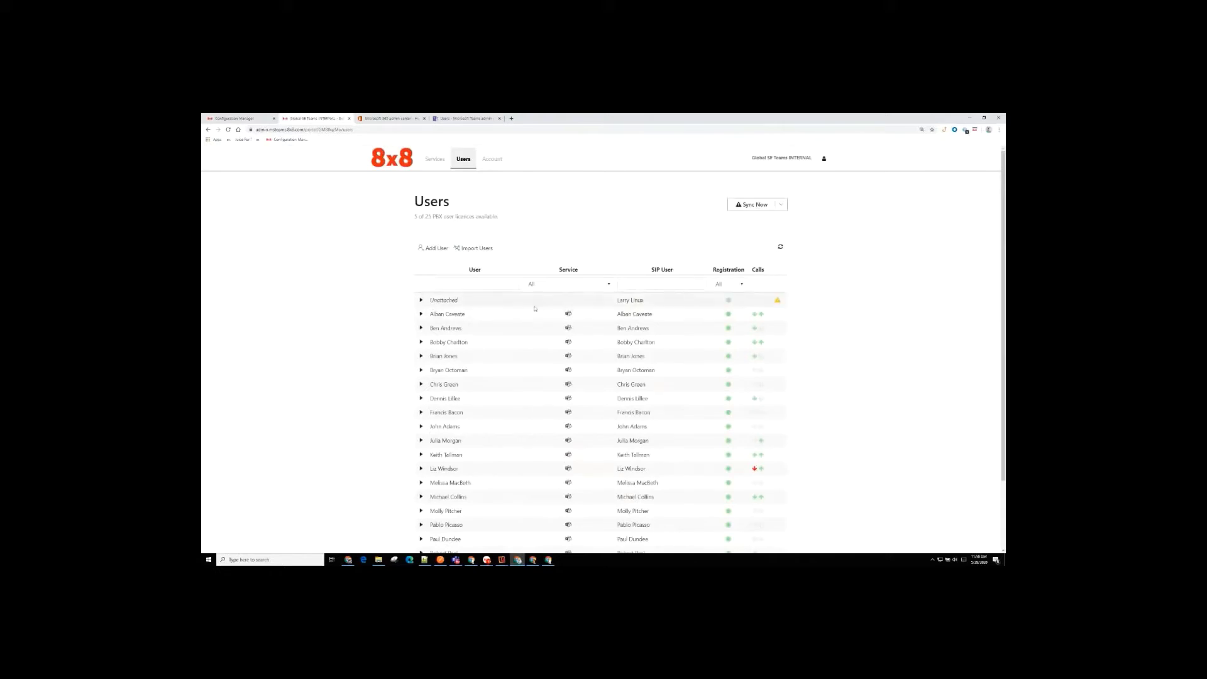
pyautogui.click(448, 314)
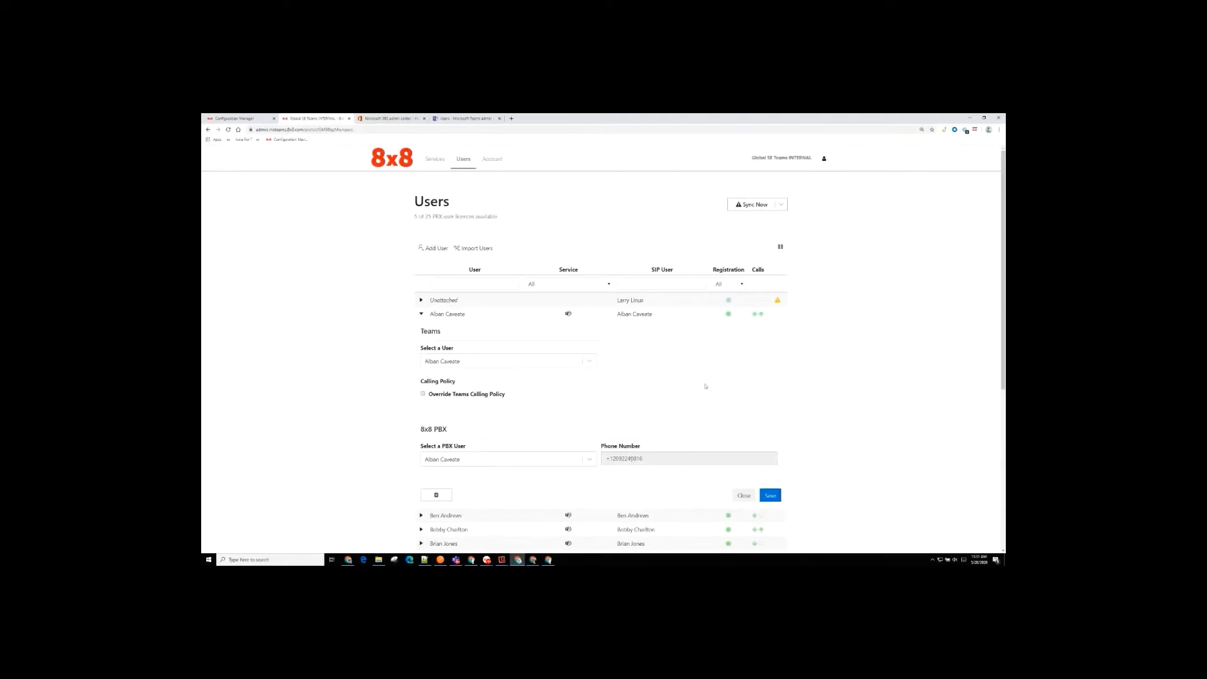
pyautogui.moveTo(729, 316)
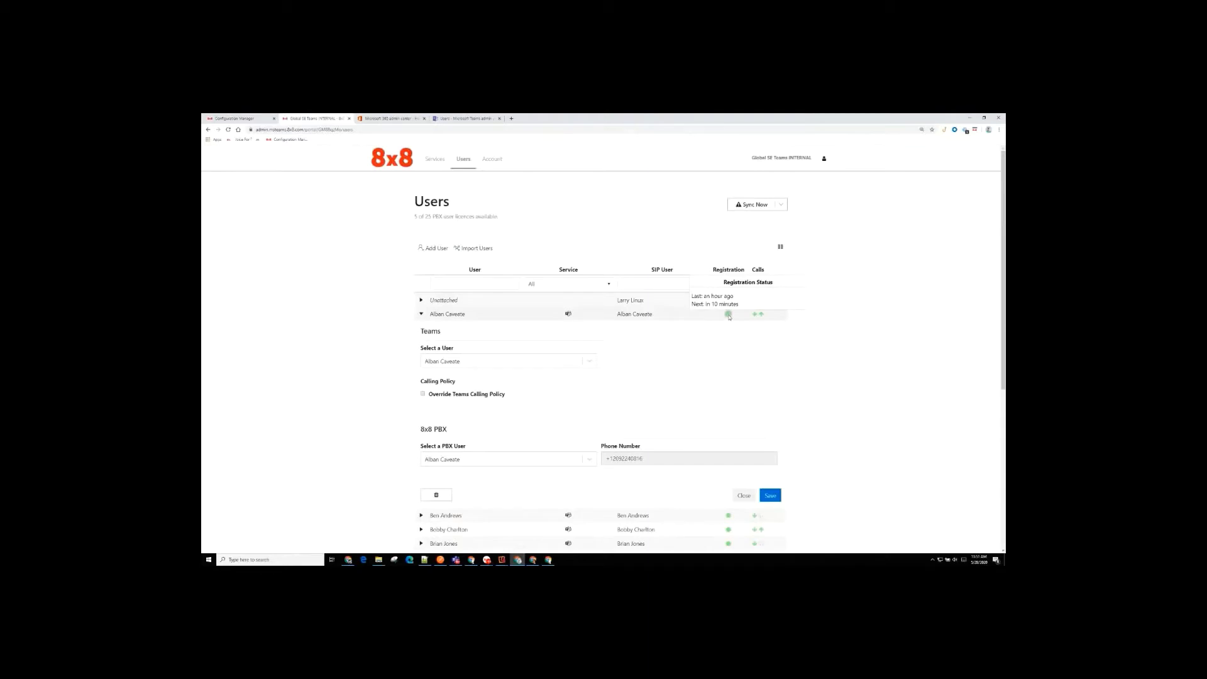
pyautogui.click(759, 313)
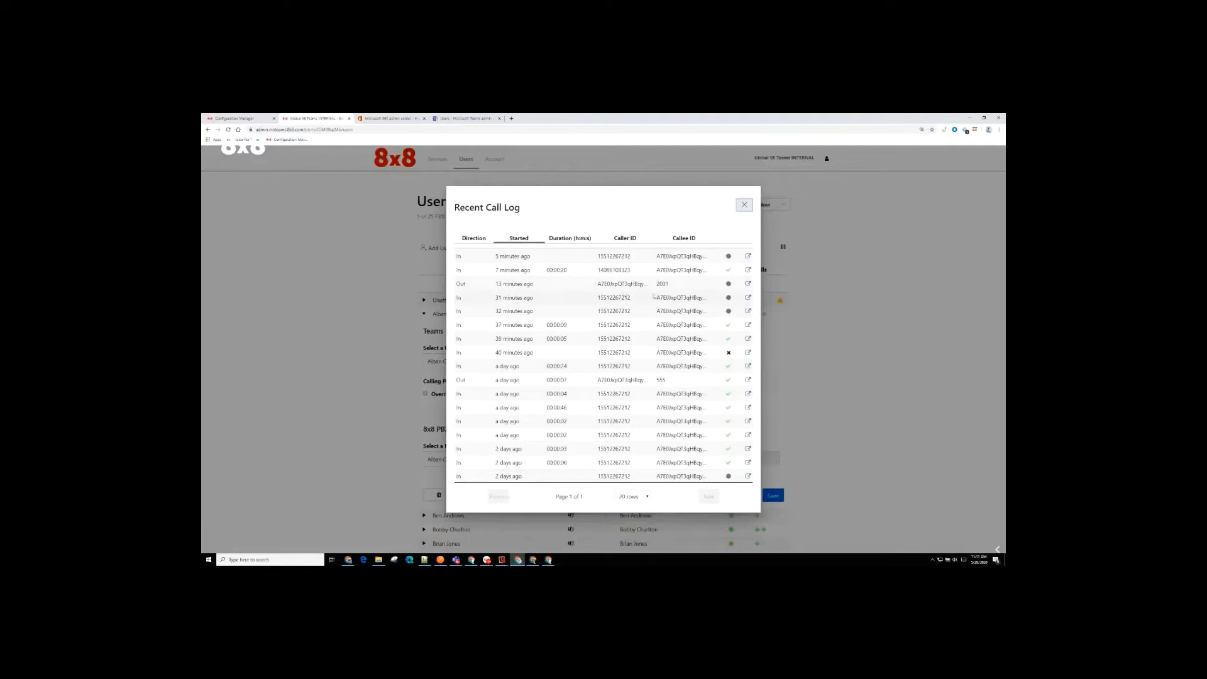
pyautogui.click(745, 205)
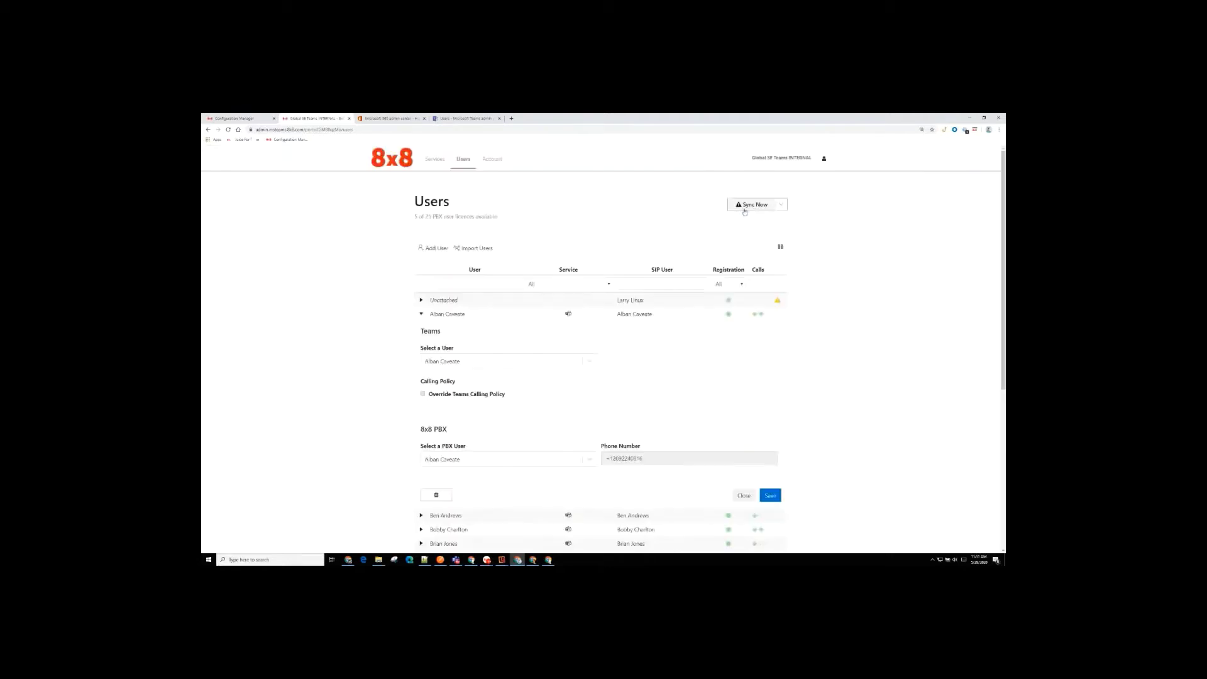
pyautogui.click(422, 315)
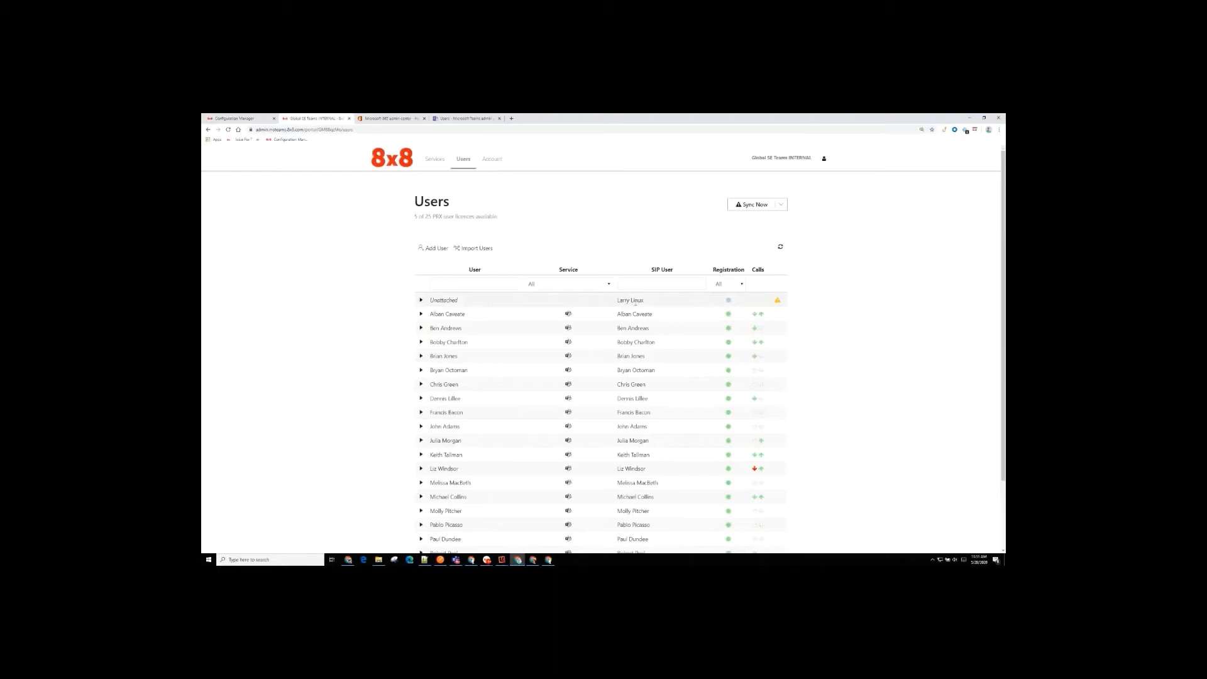
# Inspect the unattached user's entry and its Microsoft user selection options, and collapse the entry without saving.
pyautogui.moveTo(774, 303)
pyautogui.click(418, 302)
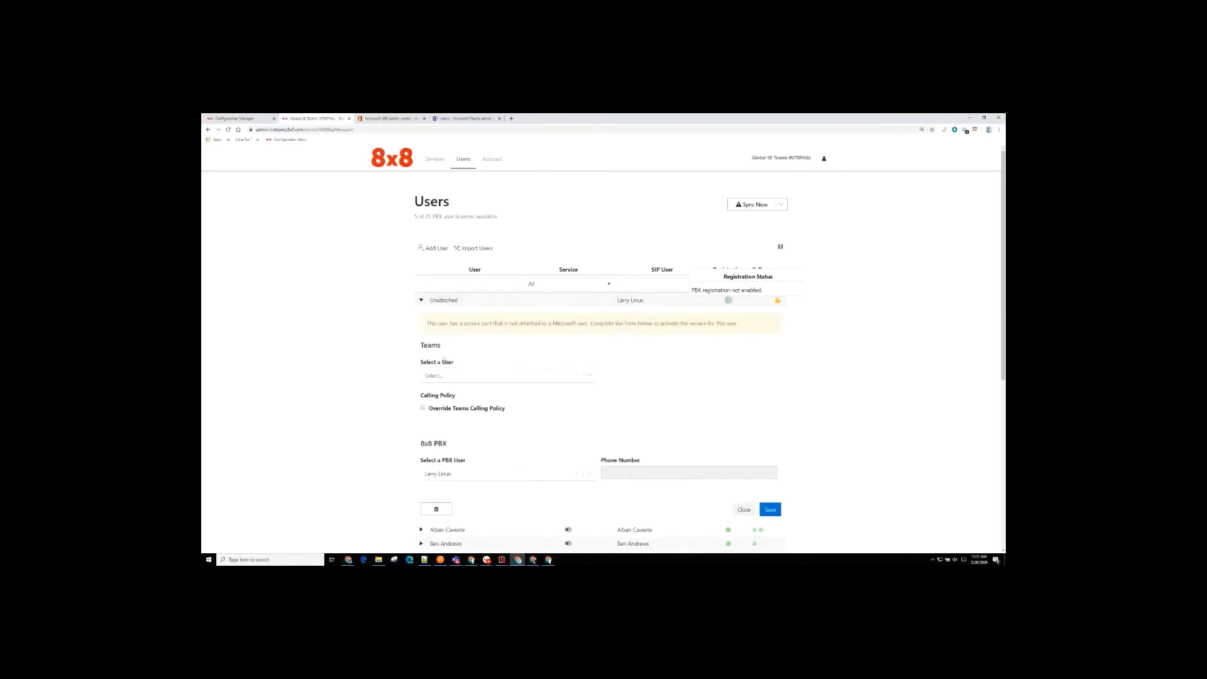
pyautogui.click(587, 377)
pyautogui.click(607, 381)
pyautogui.click(422, 301)
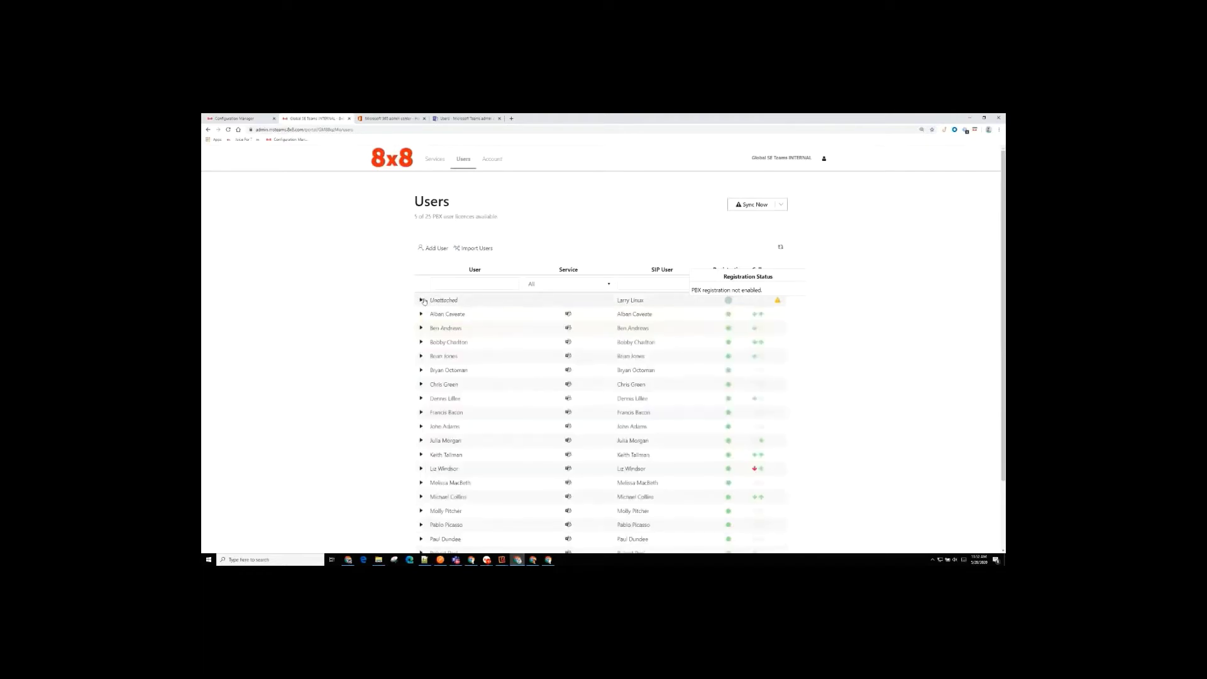
# Open the account's administrative users and review the roles offered in the invitation form.
pyautogui.click(494, 161)
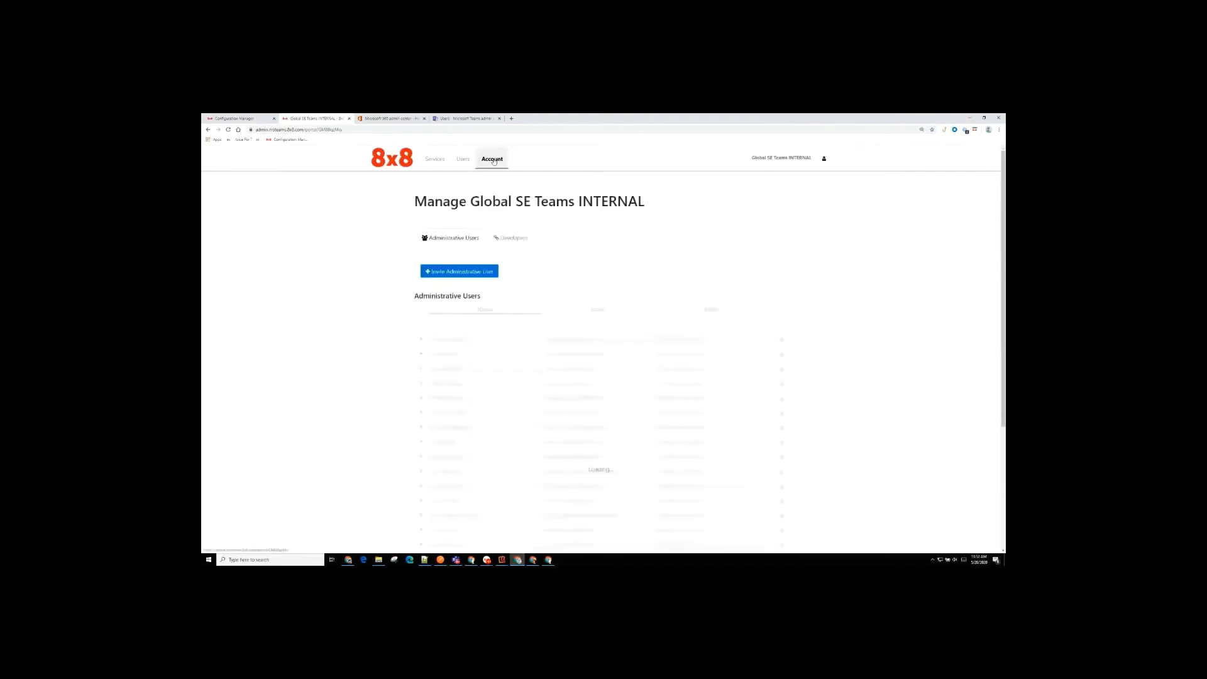
pyautogui.click(461, 273)
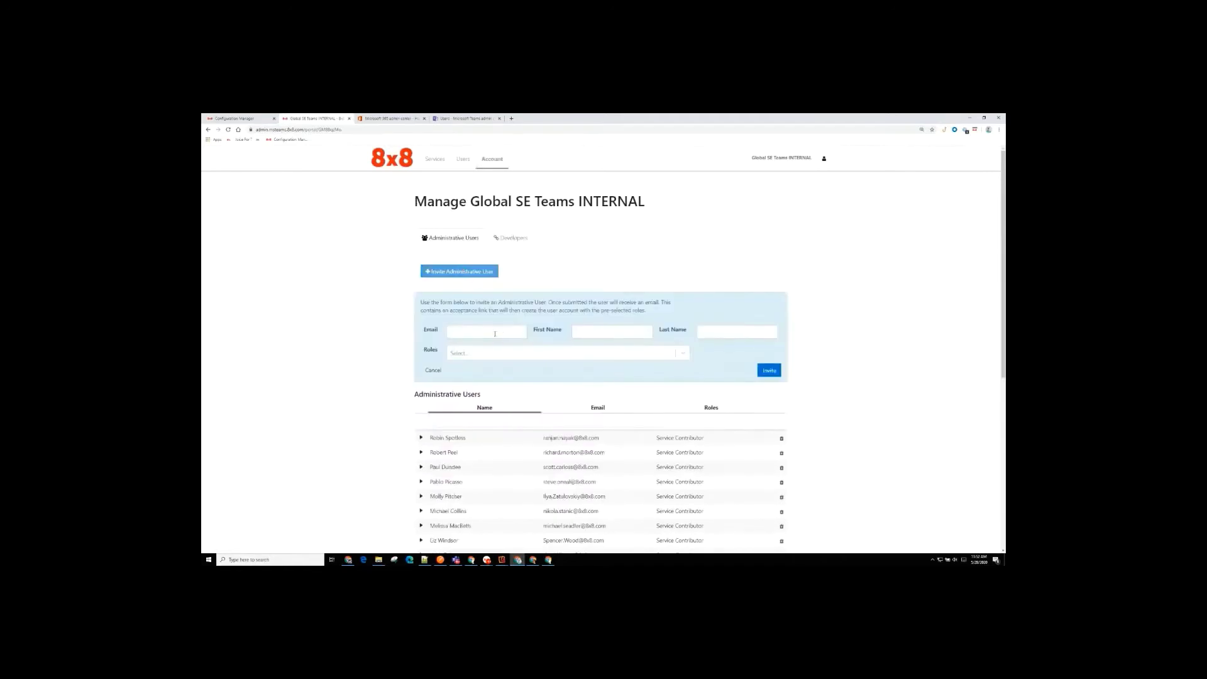
pyautogui.click(488, 353)
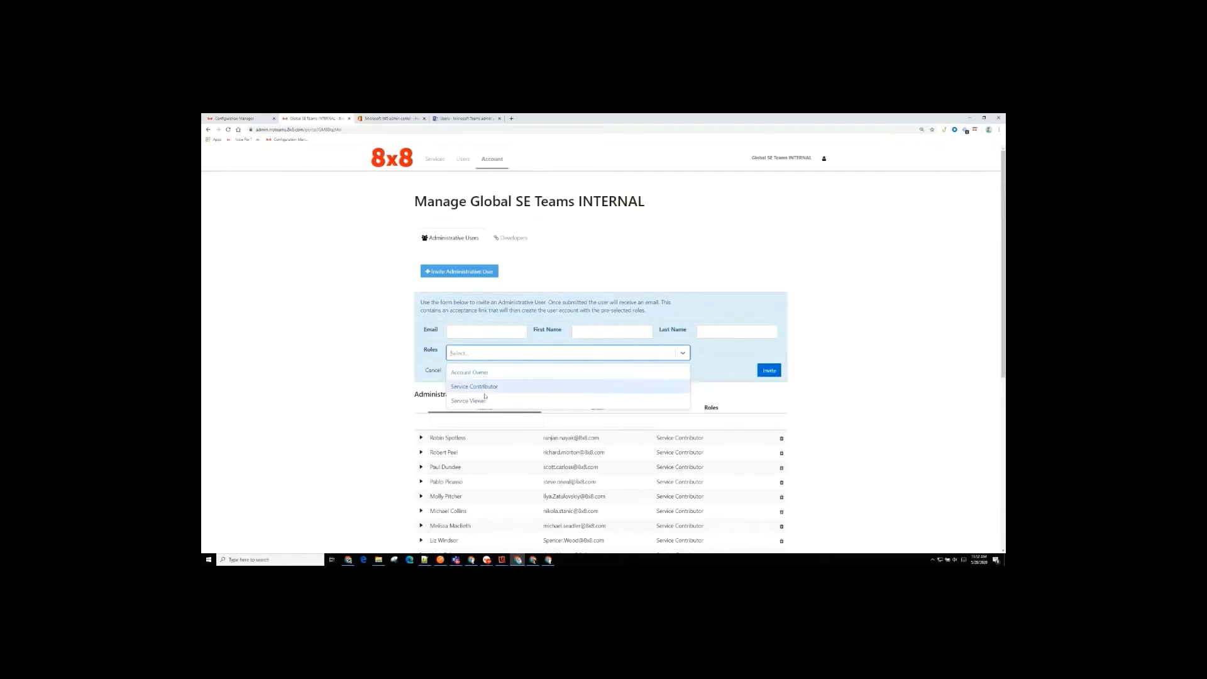
pyautogui.click(420, 359)
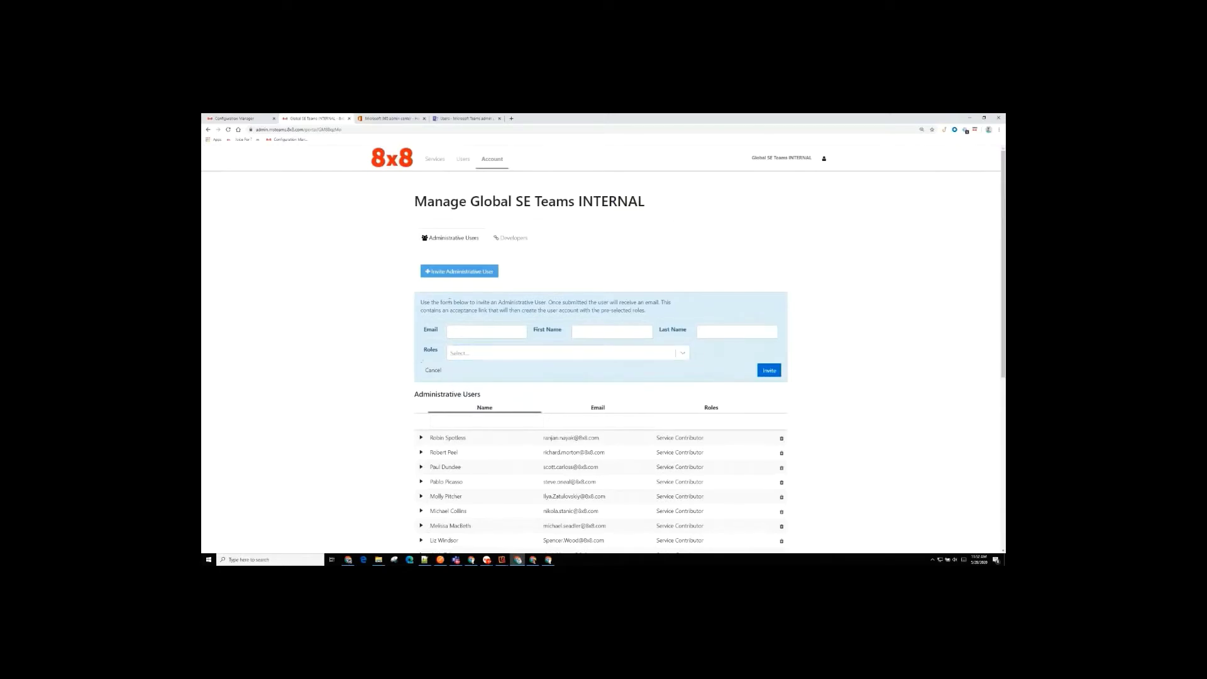
# Try to start a manual sync for the users and dismiss the Microsoft account sign-in window.
pyautogui.click(439, 162)
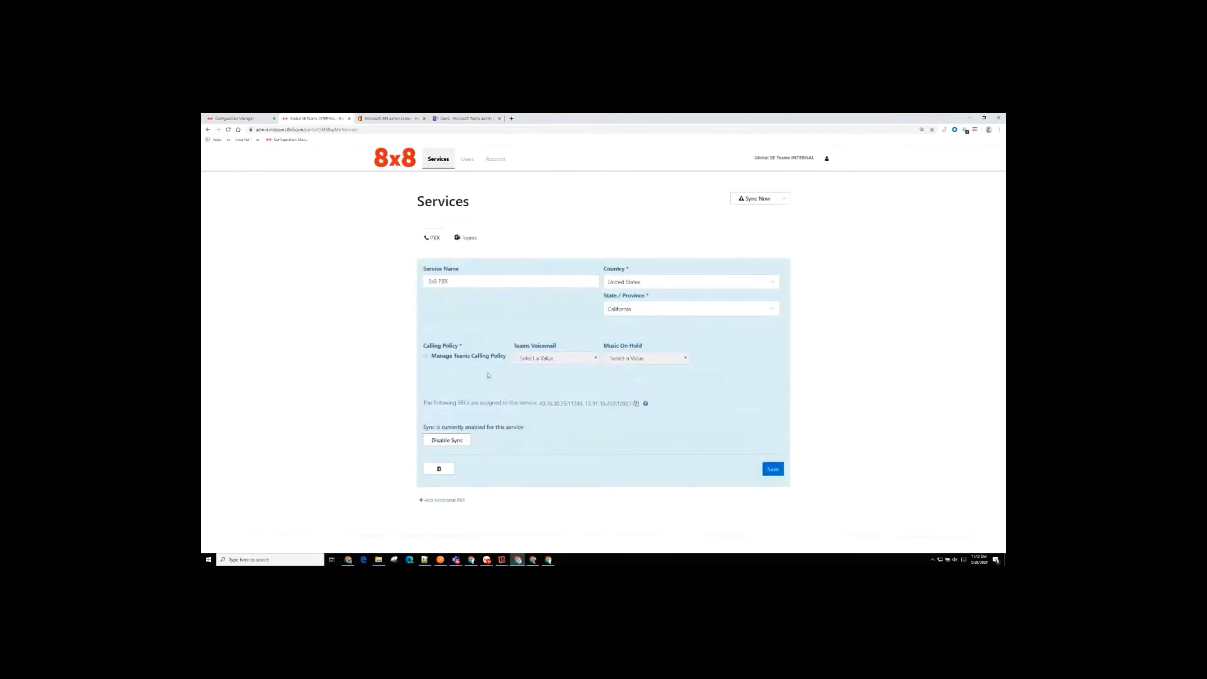
pyautogui.click(468, 165)
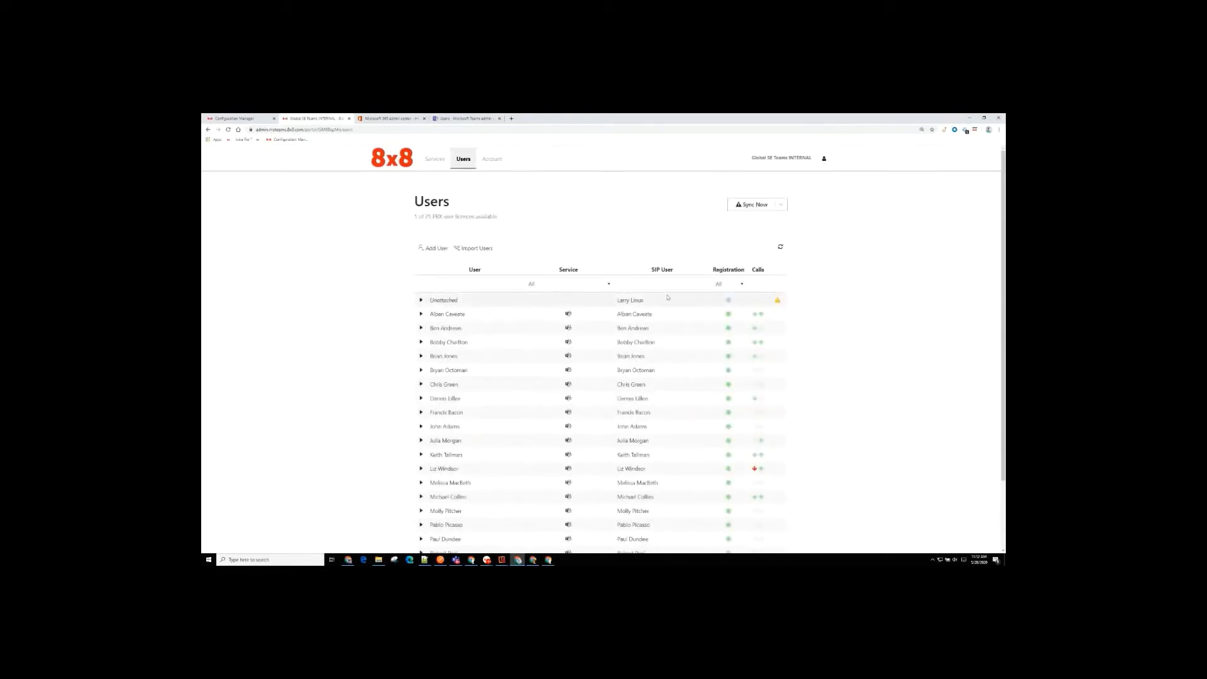
pyautogui.click(754, 205)
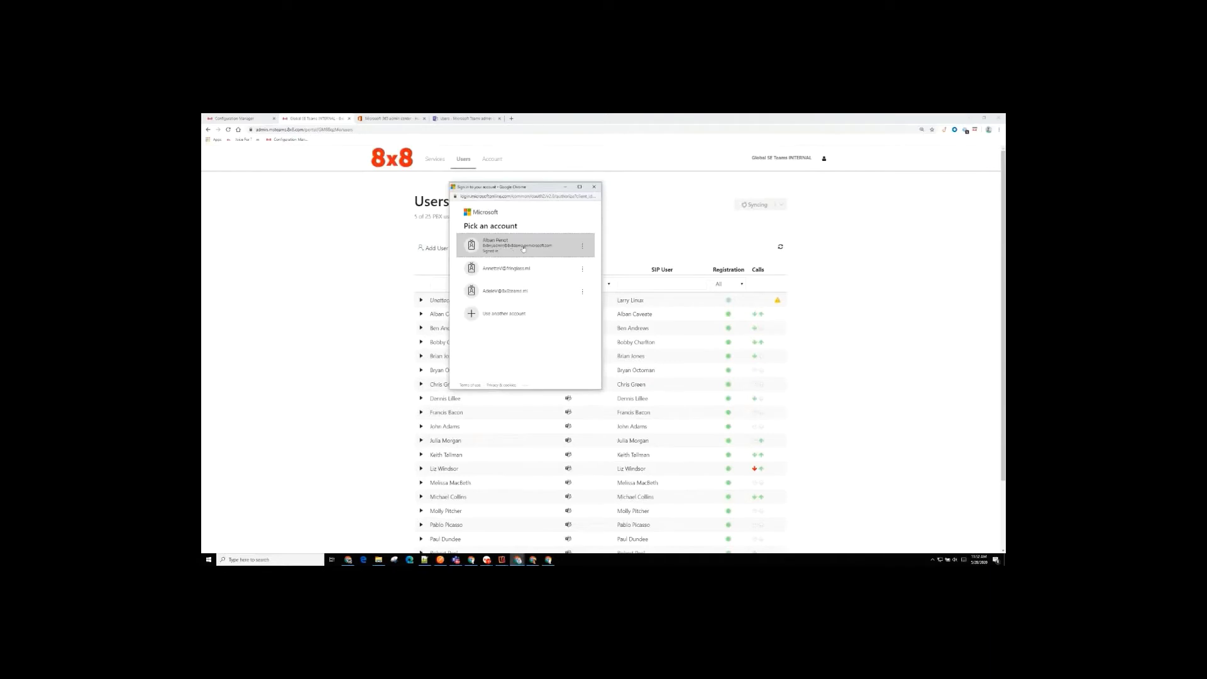
pyautogui.click(523, 248)
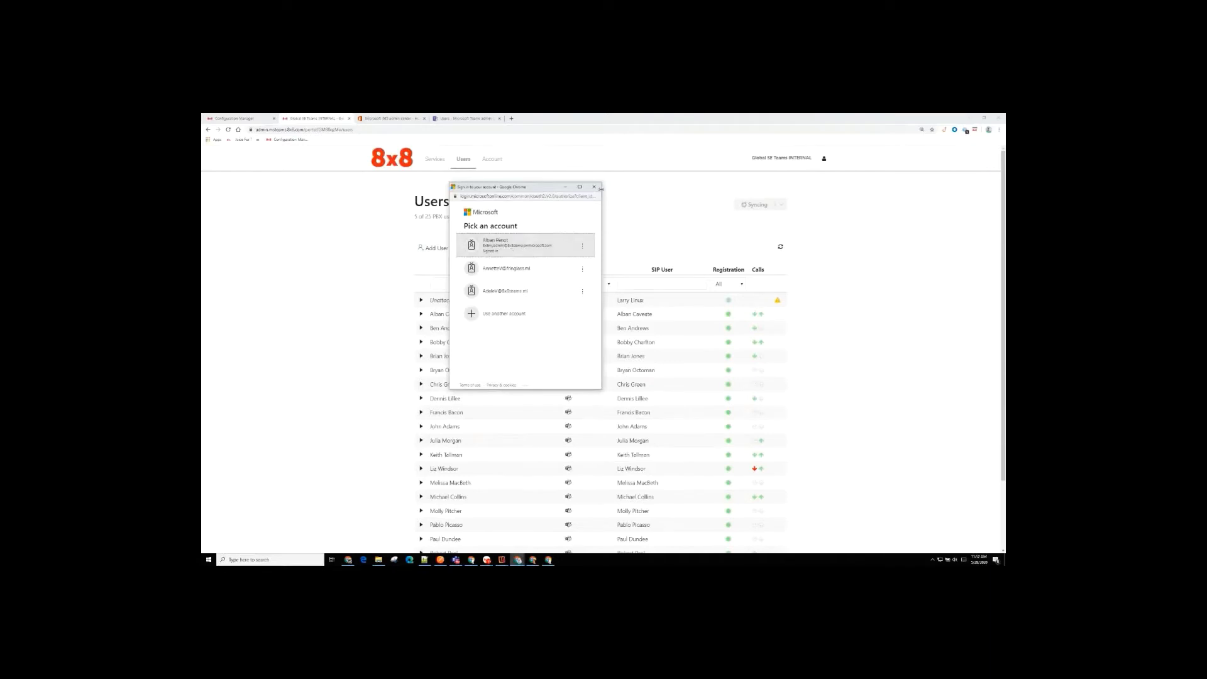
pyautogui.click(595, 187)
# Show the sync history, read through the output log of the first listed Teams sync job, and collapse it.
pyautogui.click(783, 207)
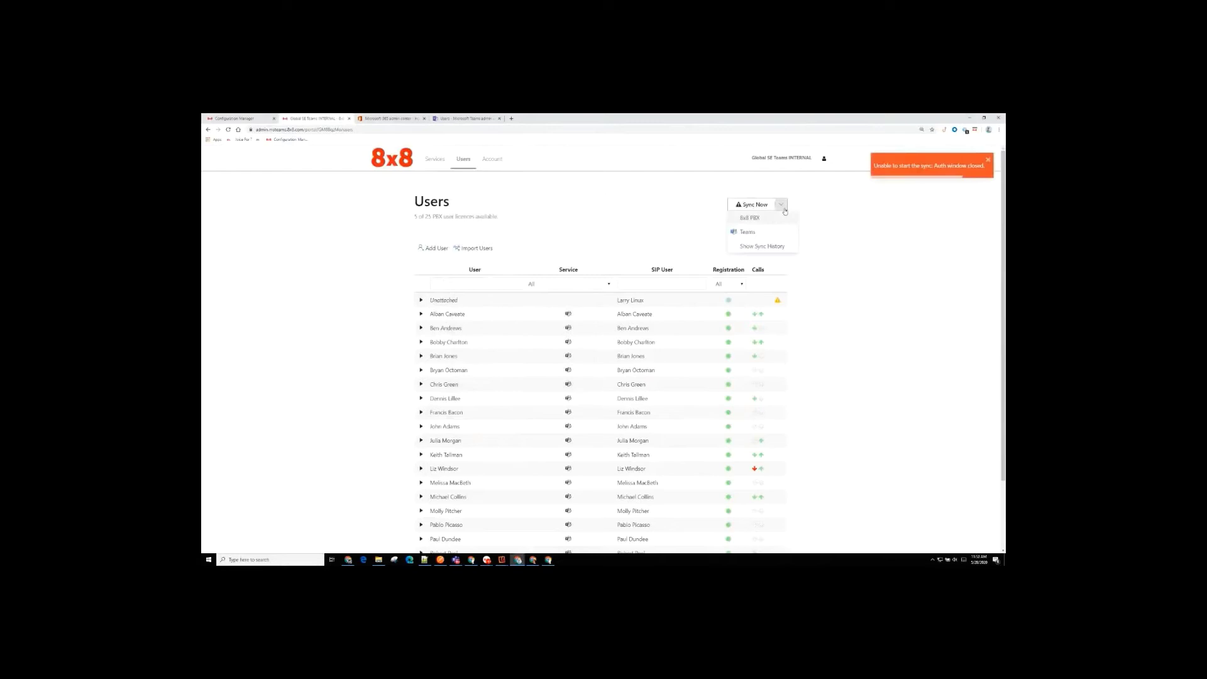
pyautogui.click(762, 246)
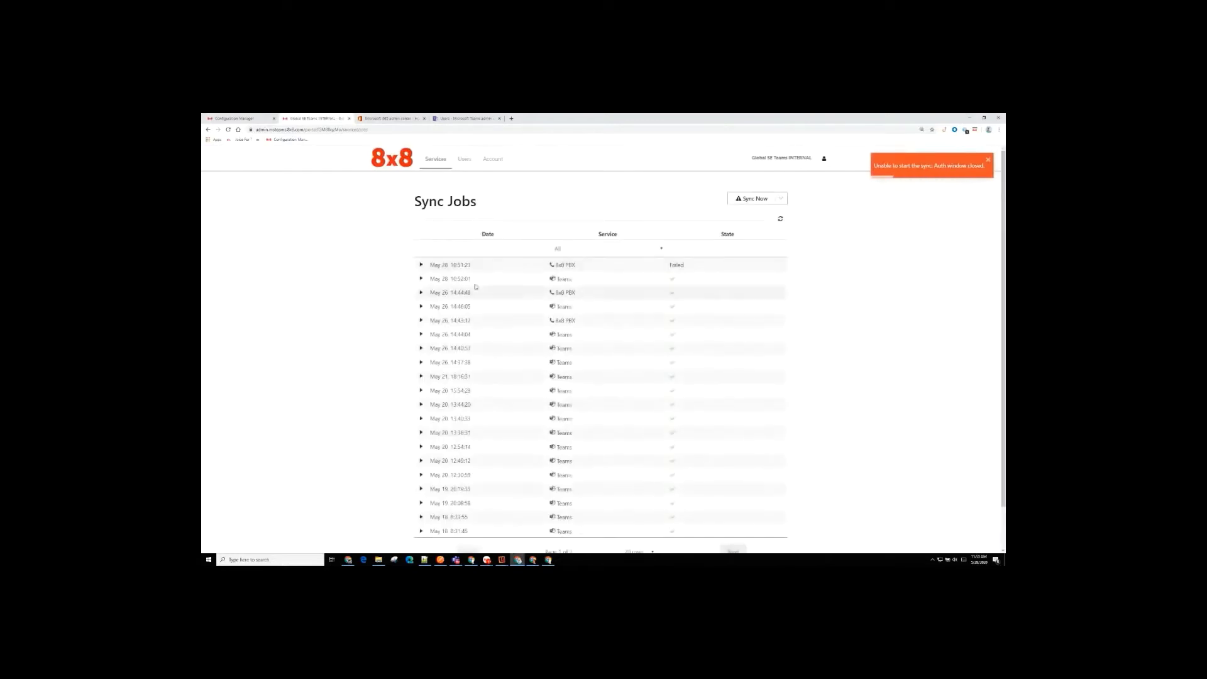
pyautogui.click(422, 278)
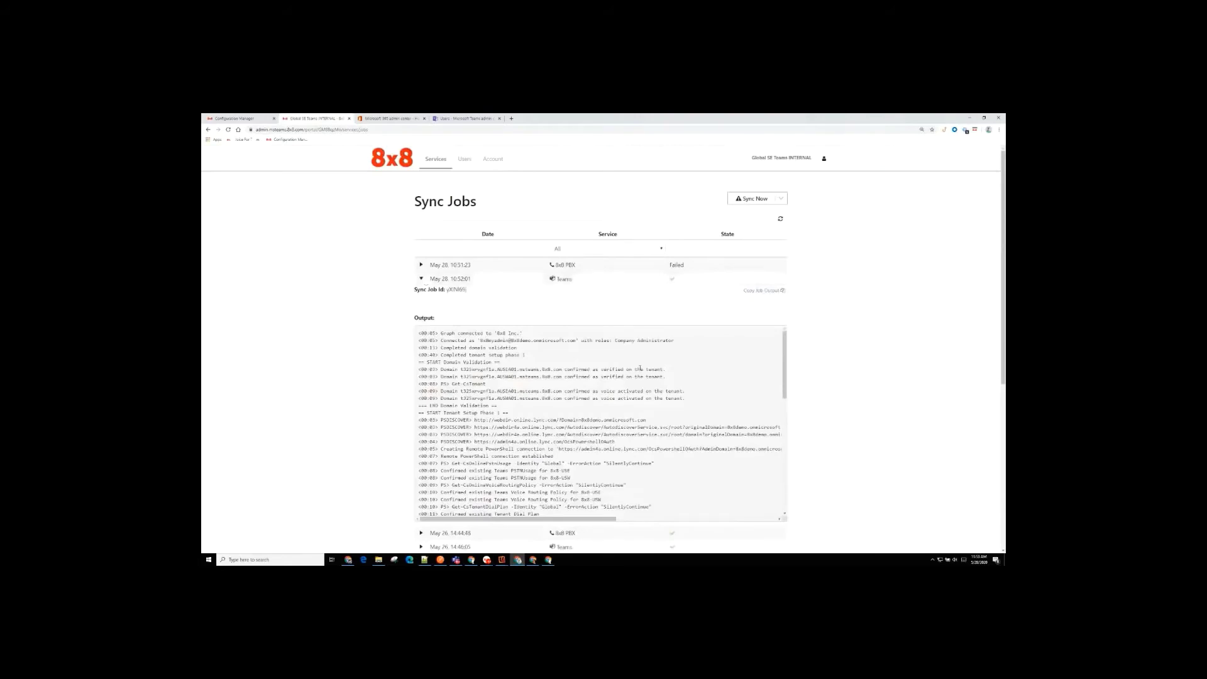
pyautogui.scroll(-1, 604, 369)
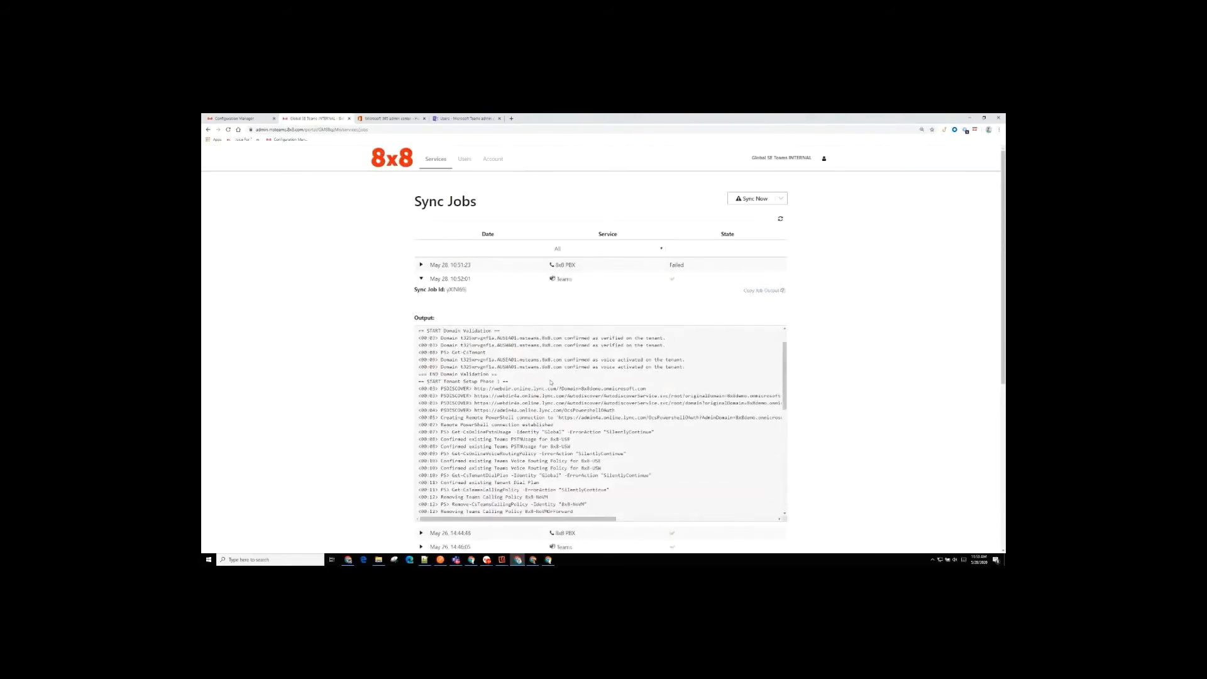
pyautogui.scroll(-2, 597, 375)
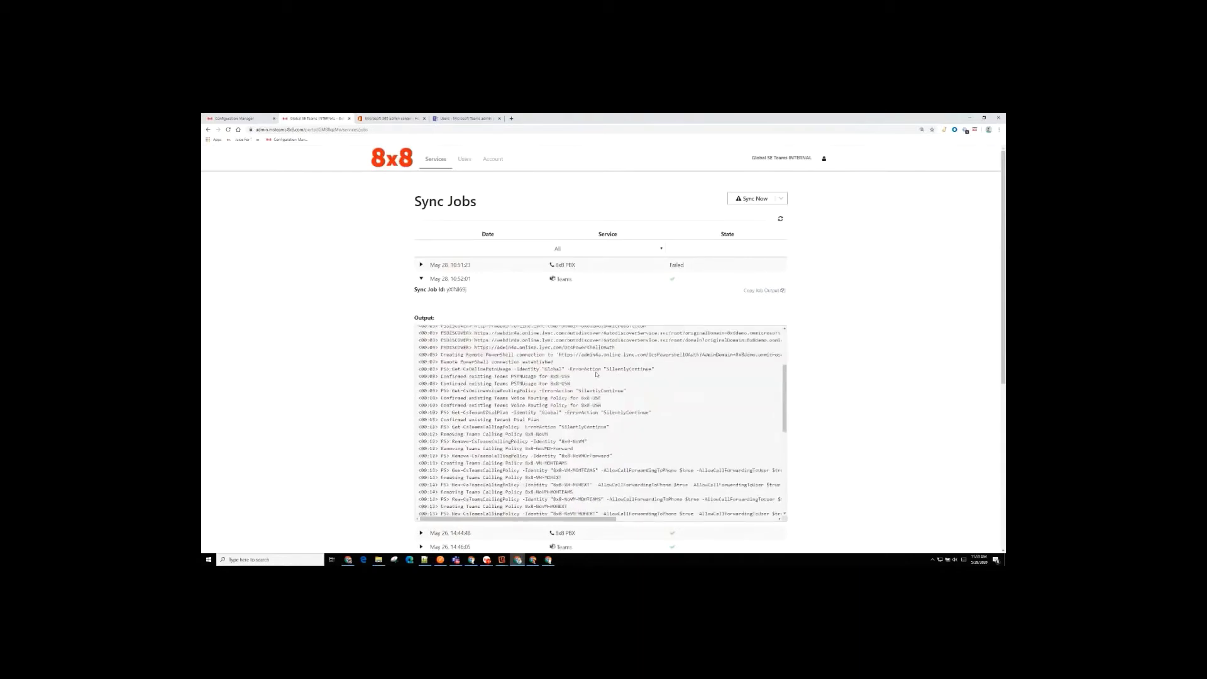
pyautogui.scroll(-3, 597, 374)
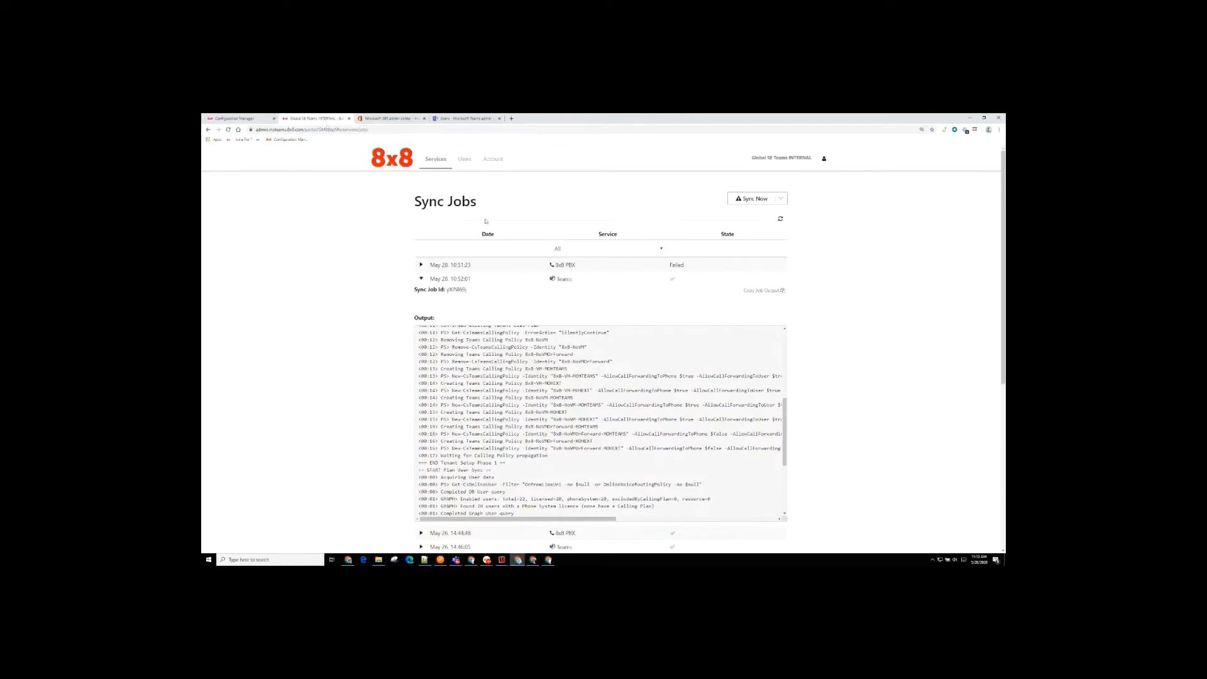
pyautogui.click(421, 280)
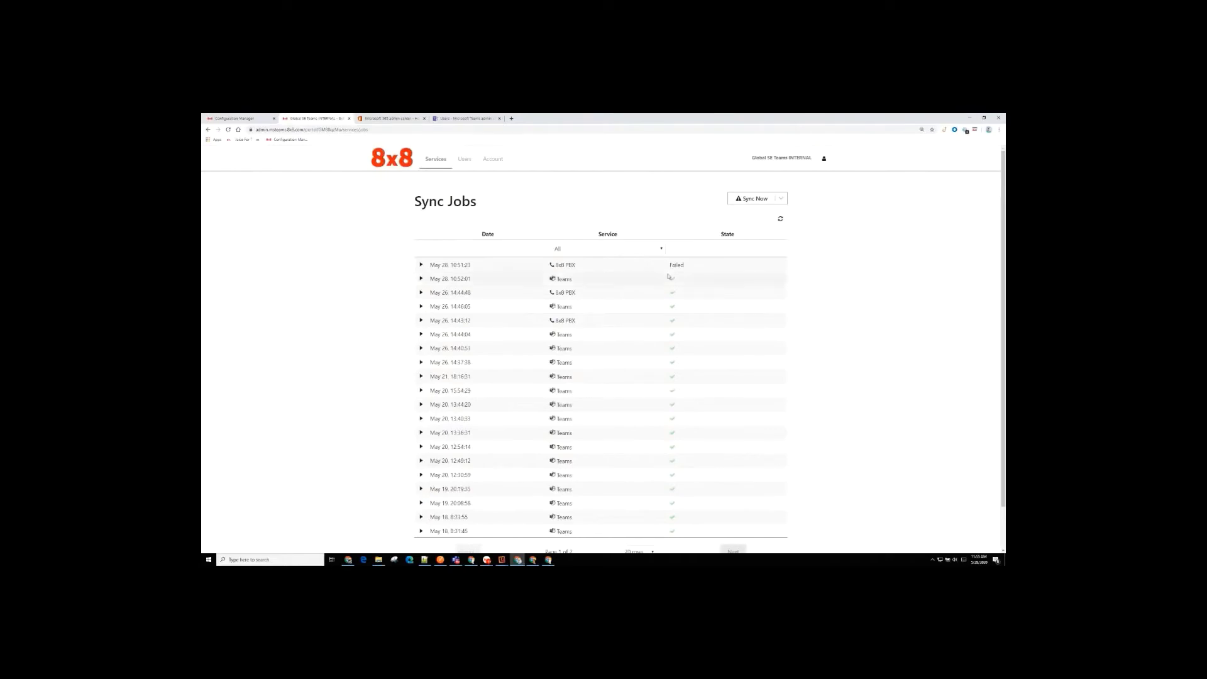
# Switch from the browser to Microsoft Teams and widen its window to review the full numbers in the call history.
pyautogui.click(968, 119)
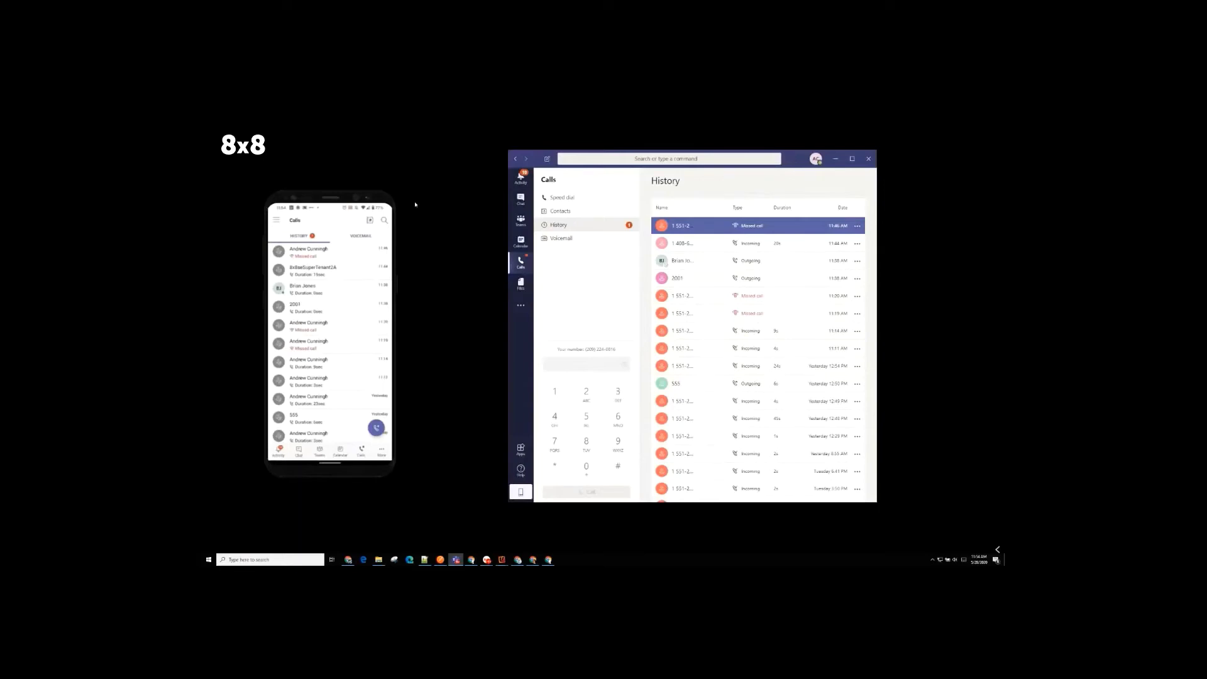
pyautogui.click(356, 216)
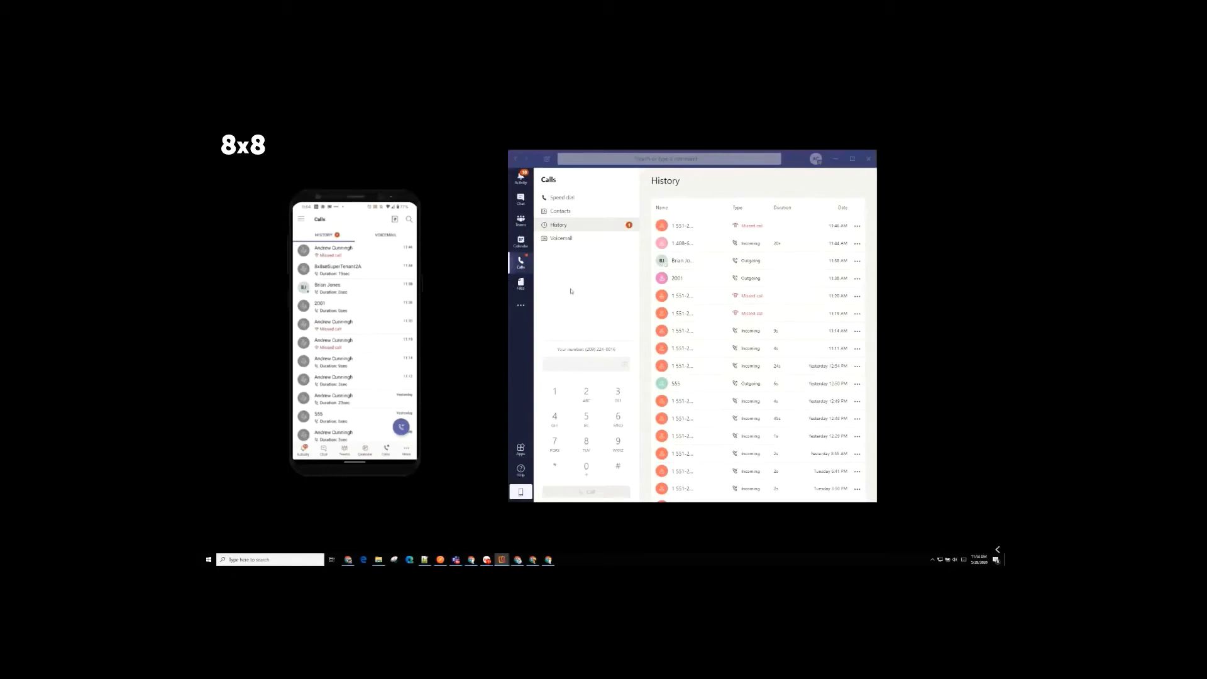
pyautogui.click(692, 226)
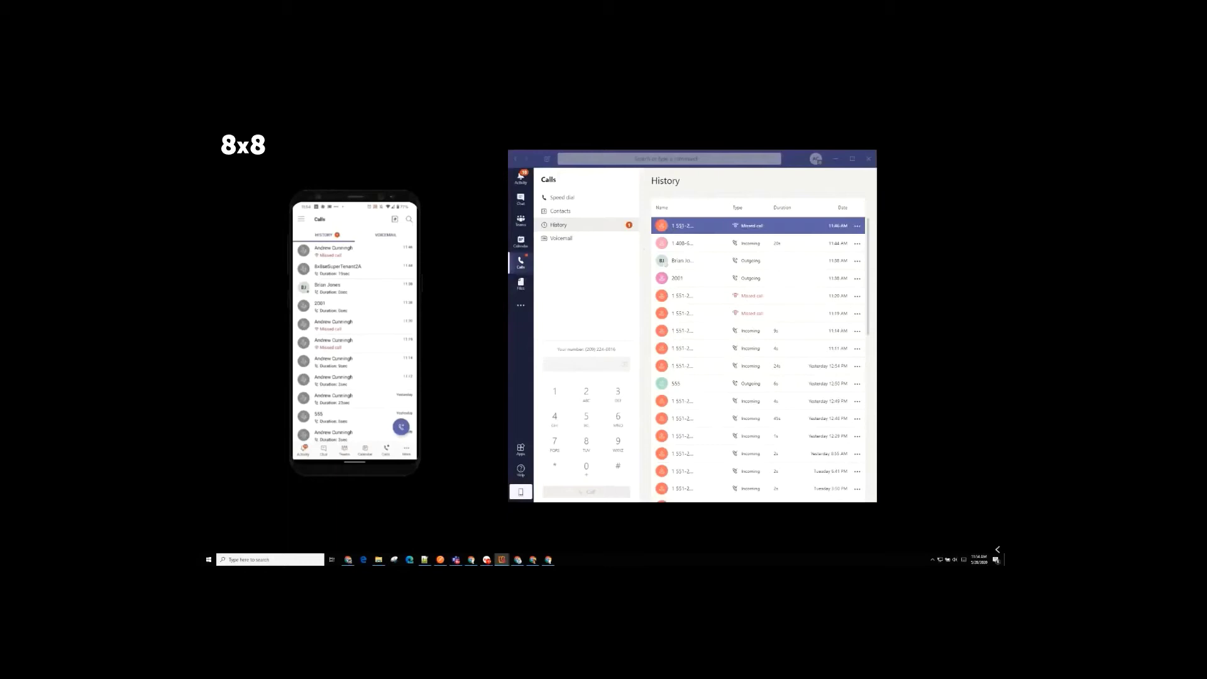
pyautogui.moveTo(875, 227); pyautogui.dragTo(950, 228)
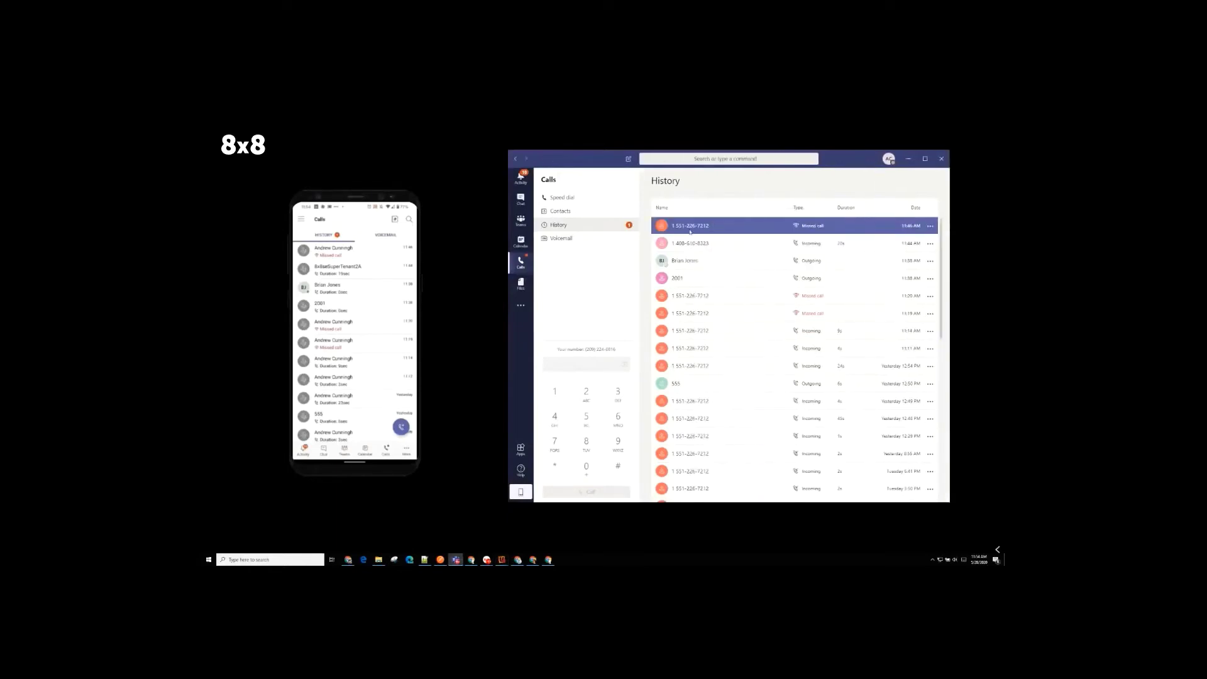
pyautogui.moveTo(690, 247)
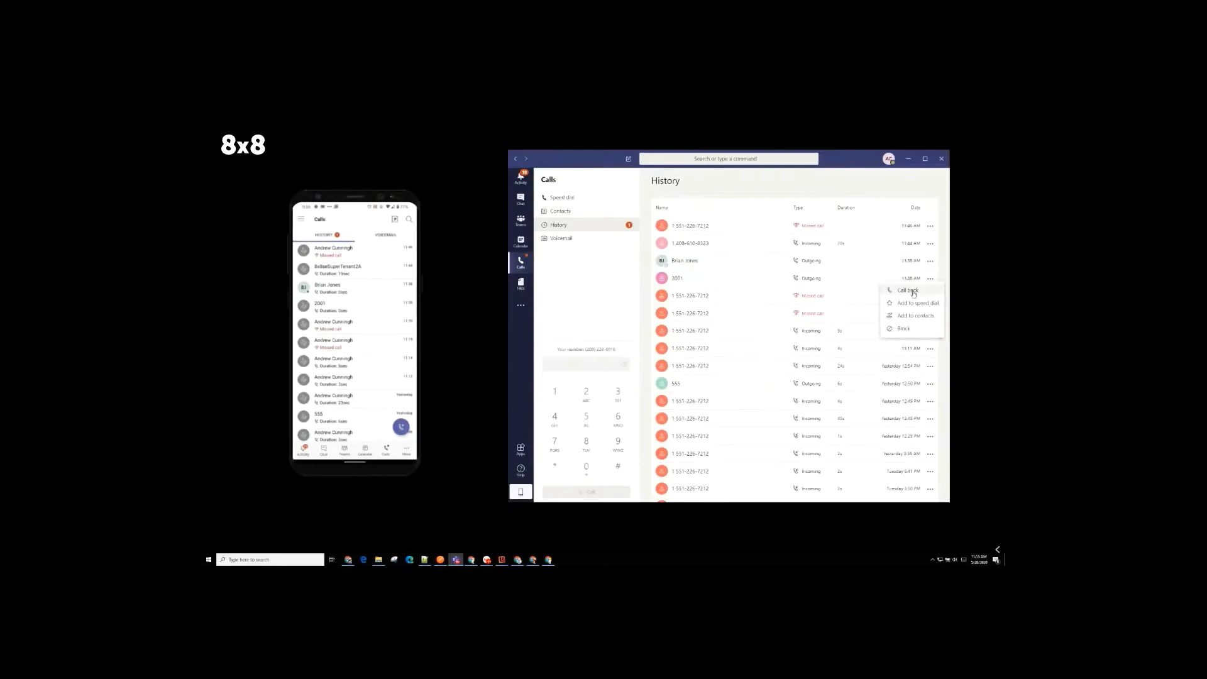
pyautogui.click(615, 301)
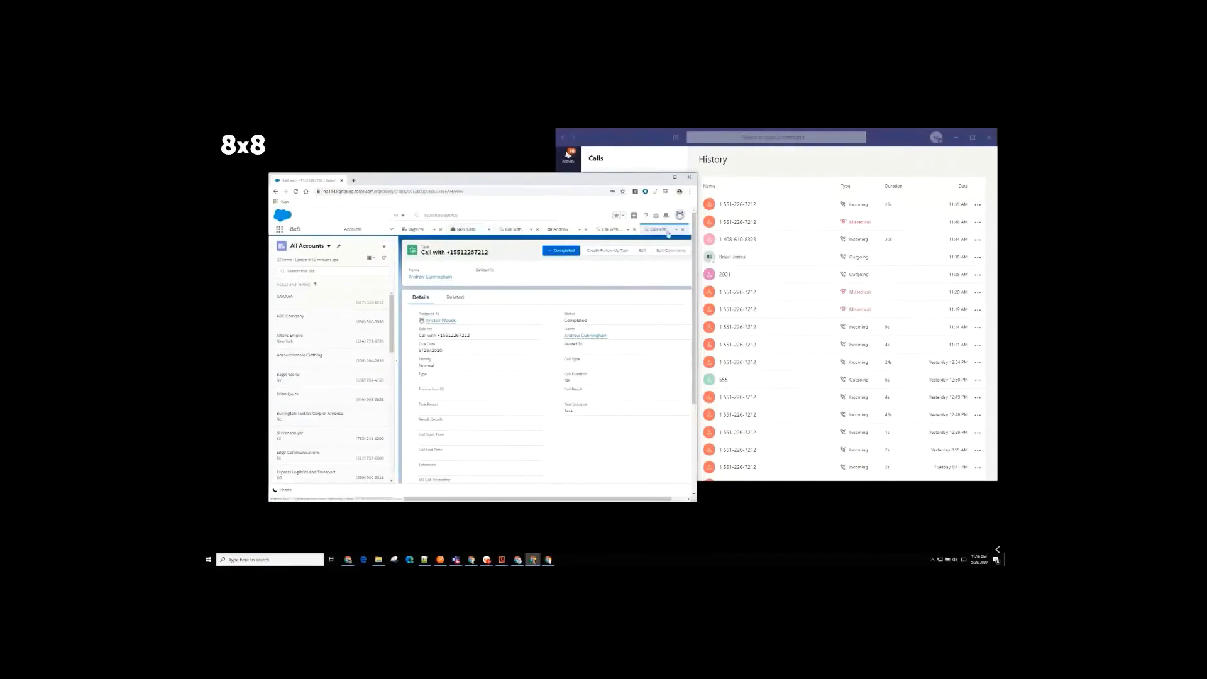
# Close the last call record in Salesforce and arrange the Salesforce and Teams windows side by side without overlap.
pyautogui.click(682, 230)
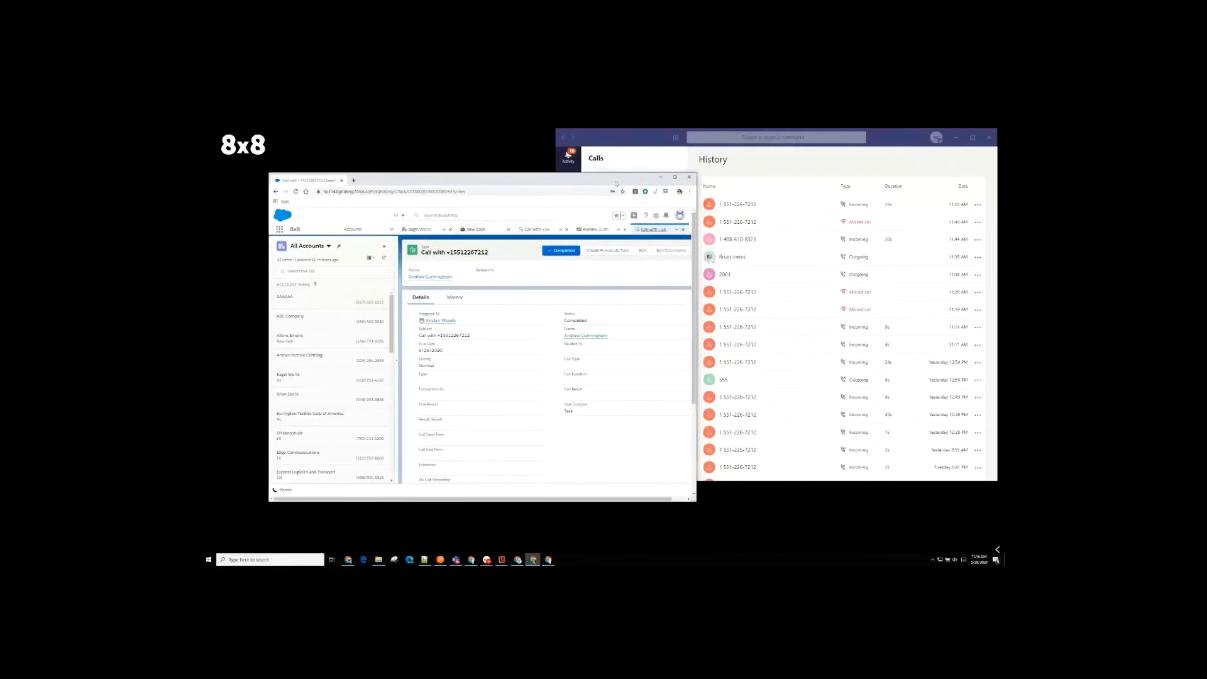
pyautogui.press('super+Left')
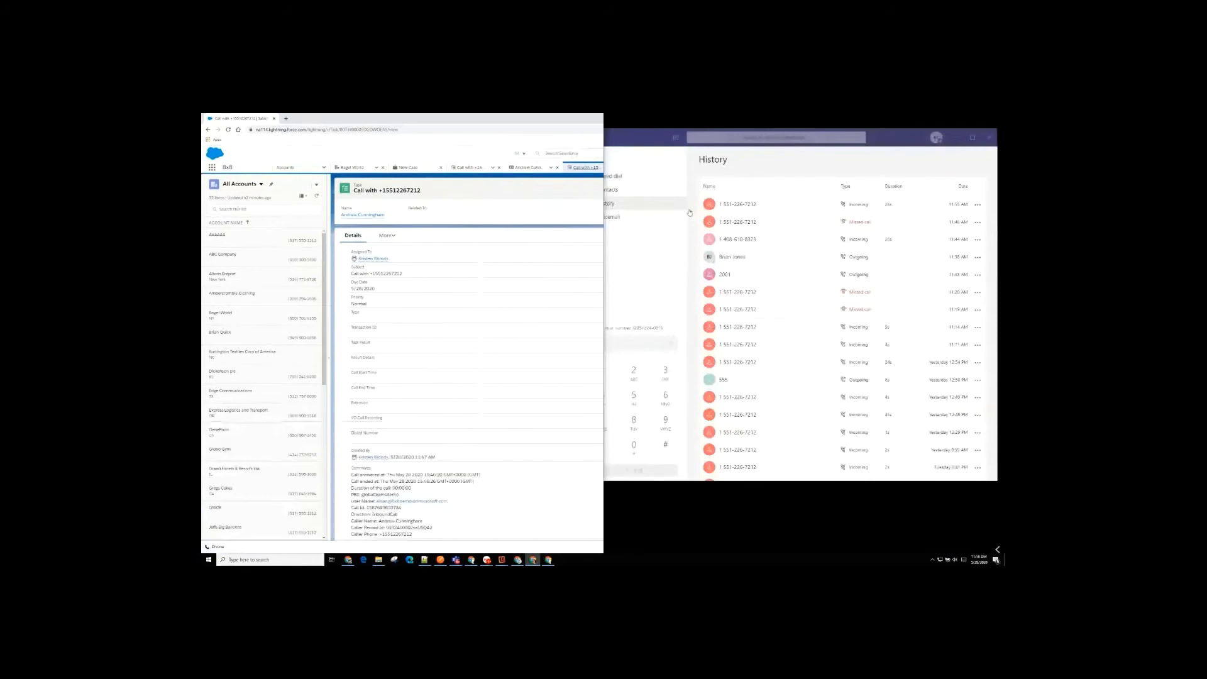
pyautogui.click(614, 222)
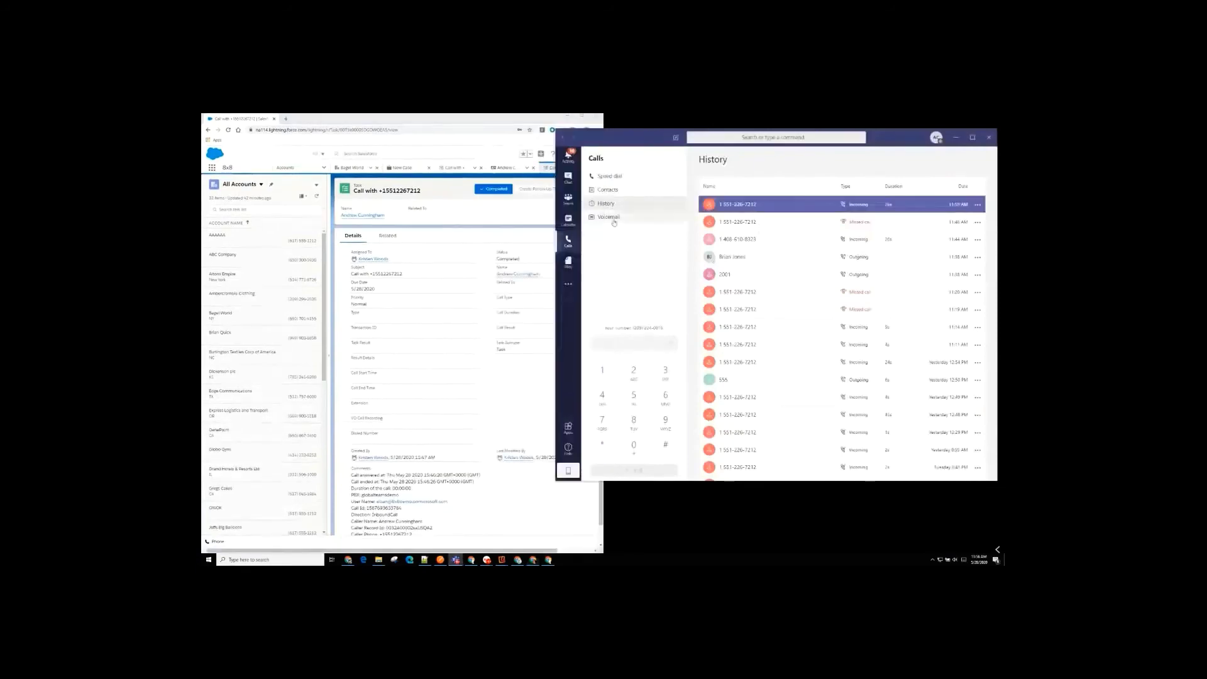
pyautogui.moveTo(556, 281); pyautogui.dragTo(609, 281)
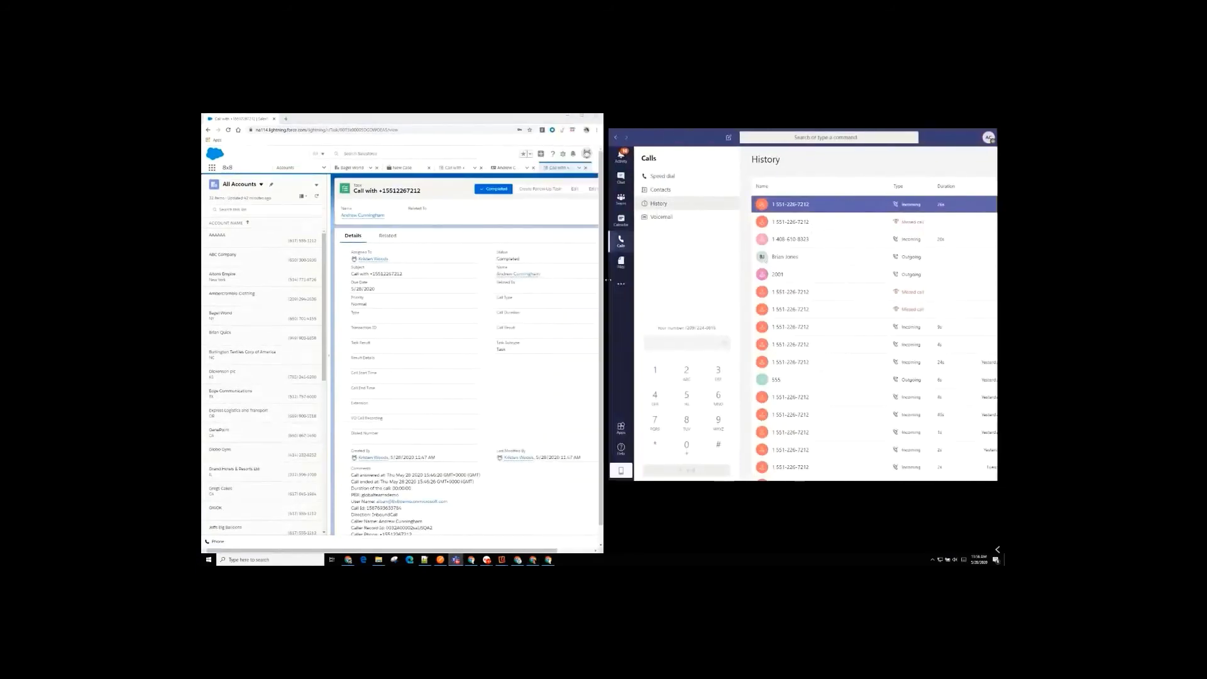
# Open the Salesforce softphone with the old contact record closed, and answer the incoming call in Teams.
pyautogui.click(221, 544)
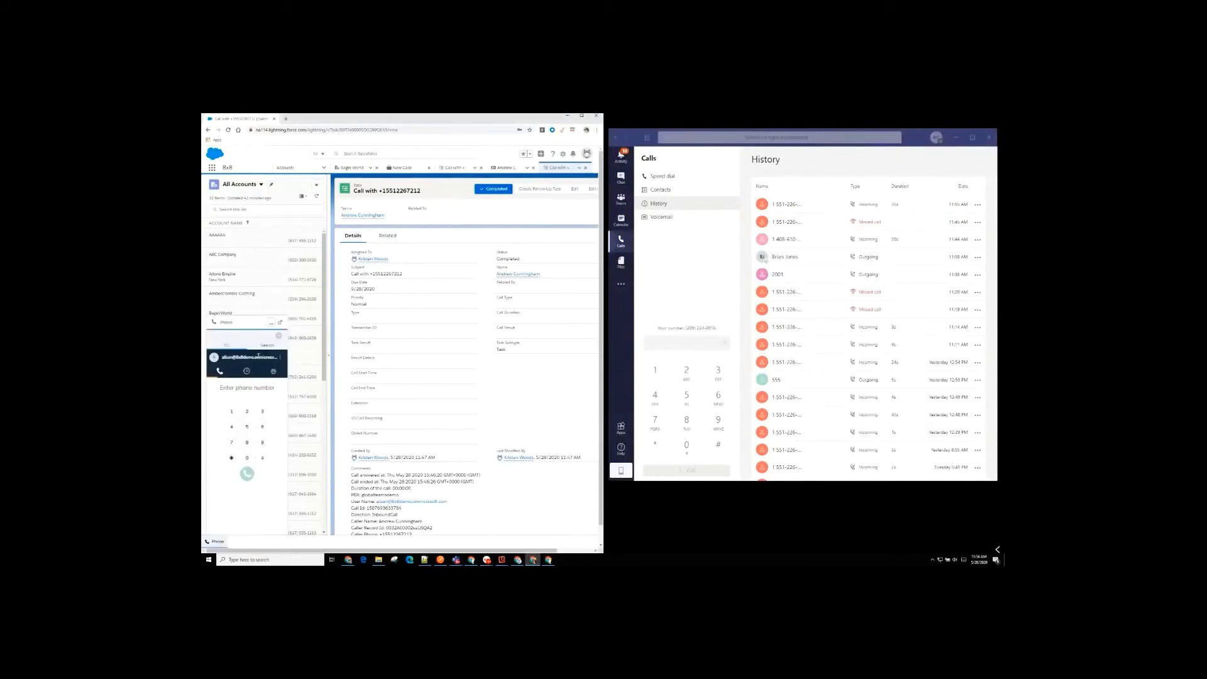
pyautogui.click(534, 168)
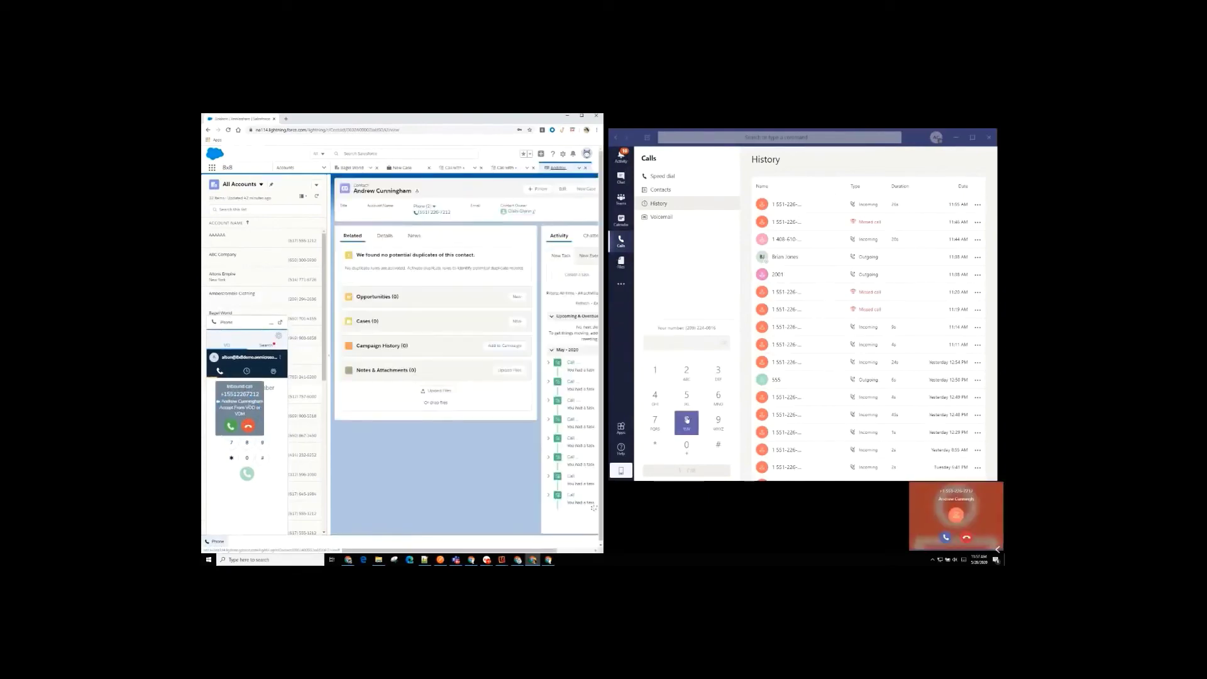
pyautogui.click(947, 538)
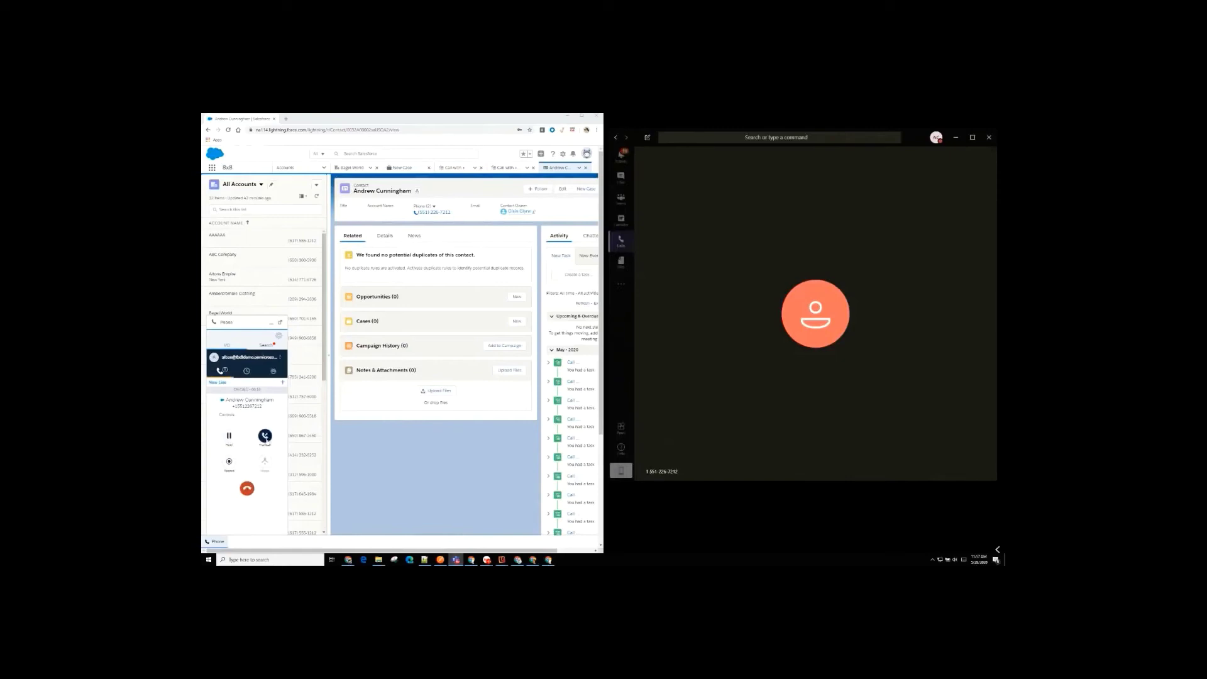
# Record and end the active call from the Salesforce softphone, and review the comments in its call log.
pyautogui.click(234, 466)
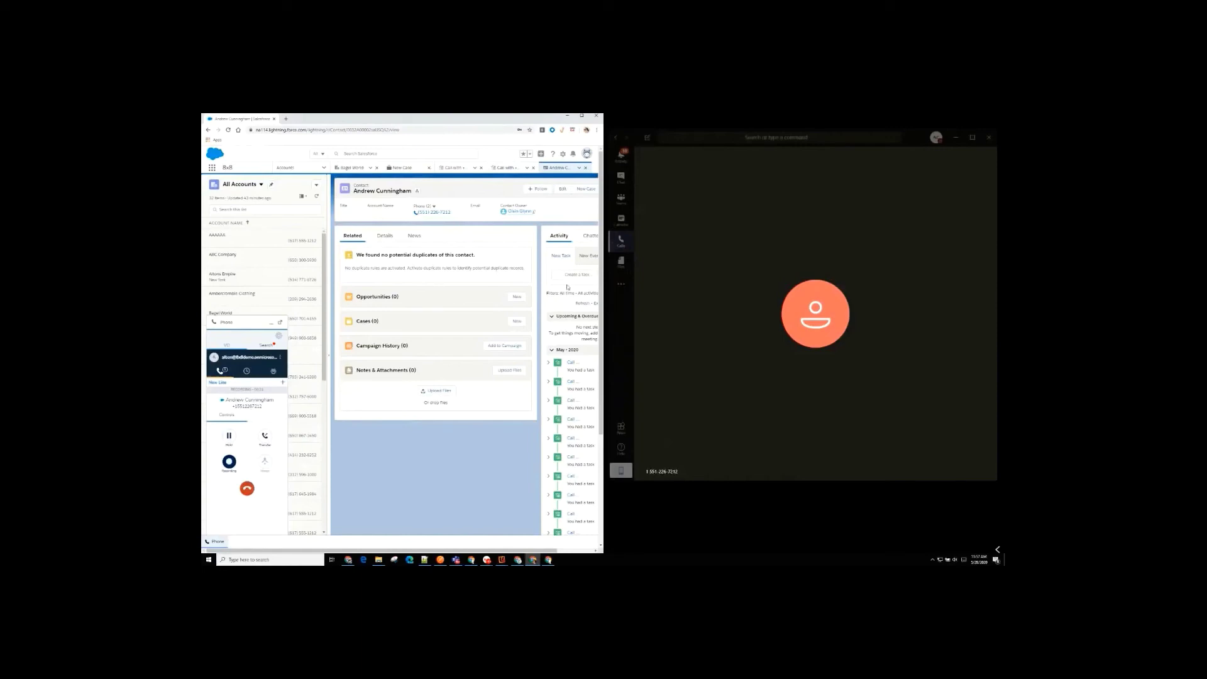
pyautogui.click(248, 490)
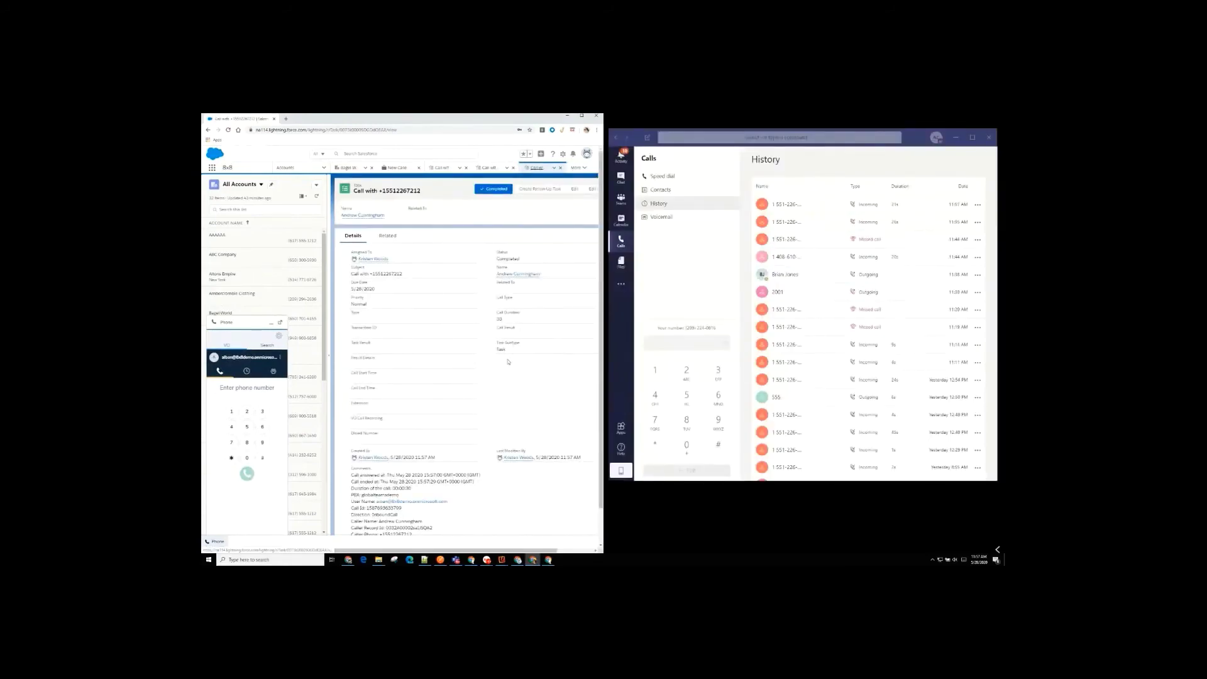
pyautogui.scroll(-1, 504, 380)
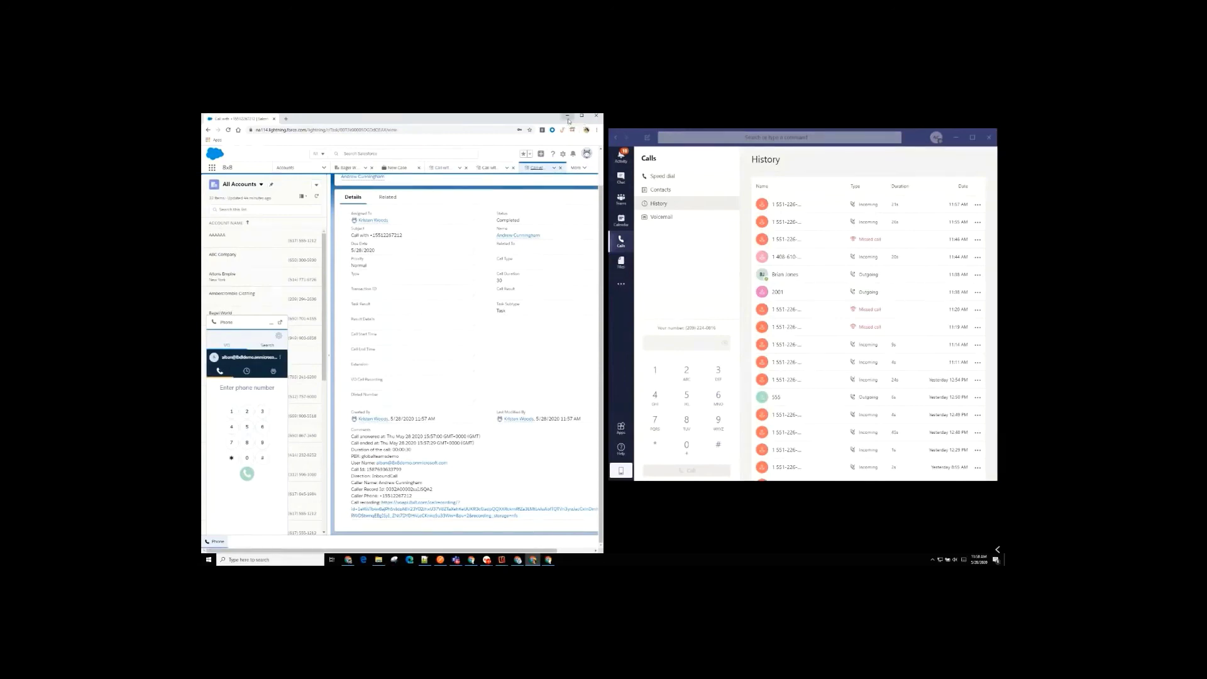
# Minimize Salesforce, bring the 8x8 Agent Desktop window beside Teams, and narrow it so the two do not overlap.
pyautogui.click(569, 121)
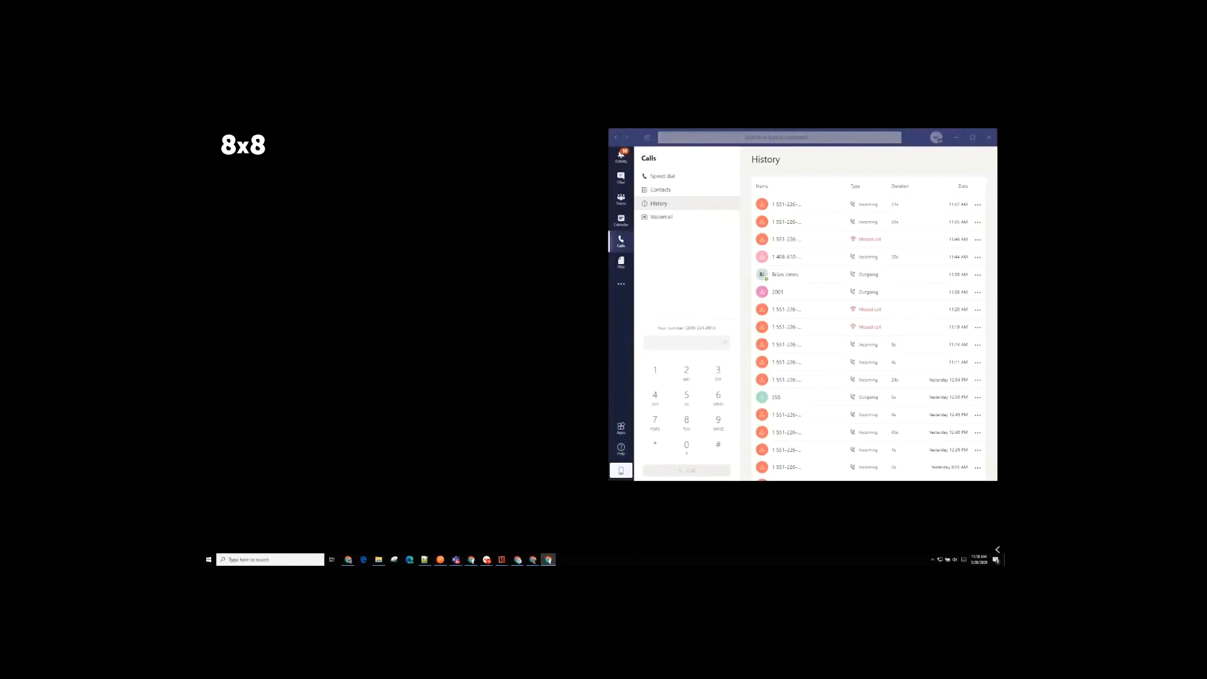
pyautogui.moveTo(912, 252); pyautogui.dragTo(439, 136)
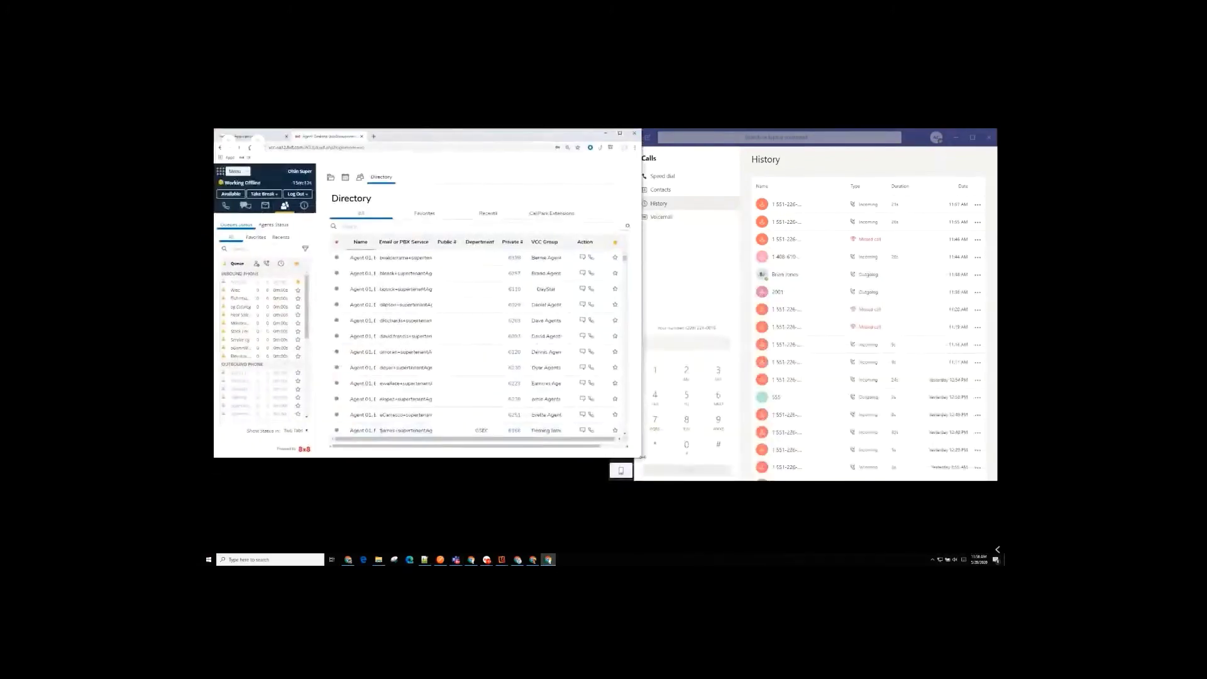
pyautogui.moveTo(642, 457); pyautogui.dragTo(521, 469)
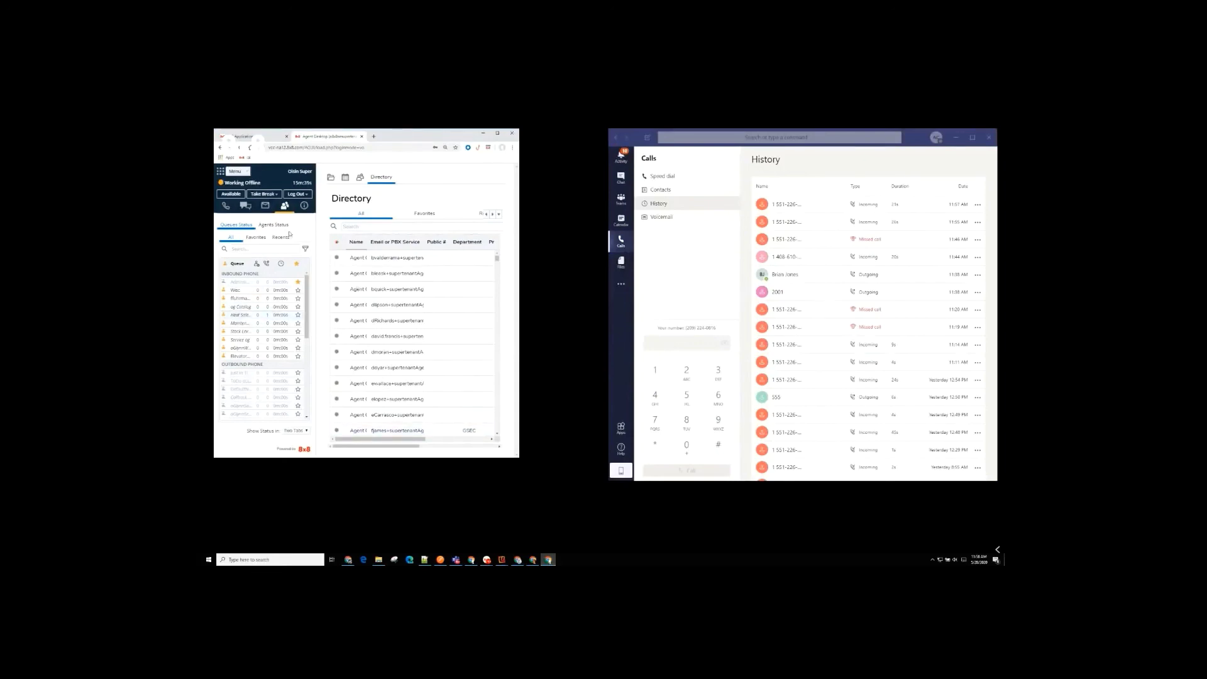
# Show the phone controls in Agent Desktop and set the agent's status to Available.
pyautogui.click(226, 206)
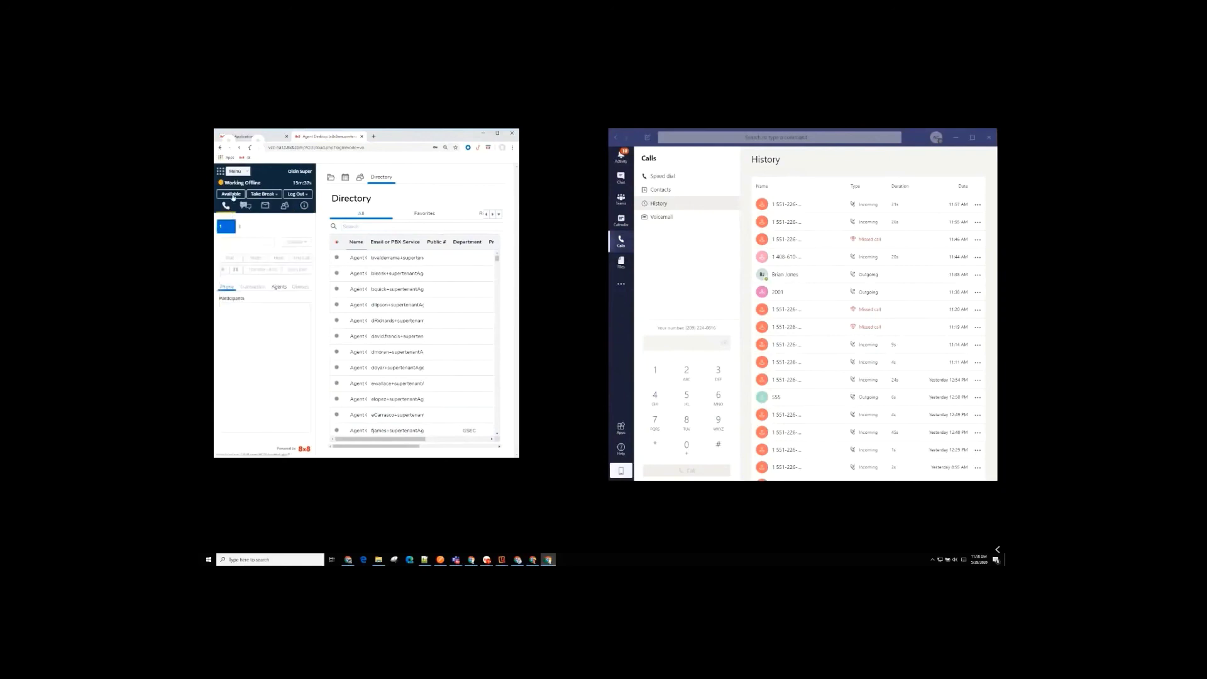
pyautogui.click(231, 195)
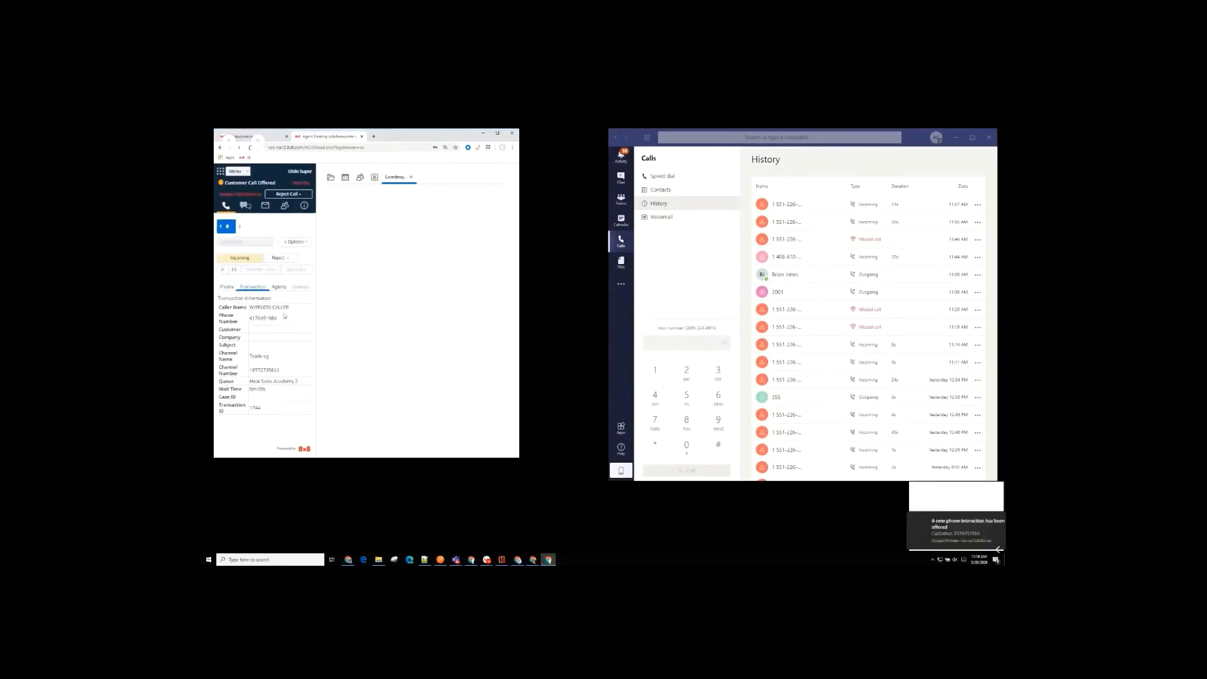